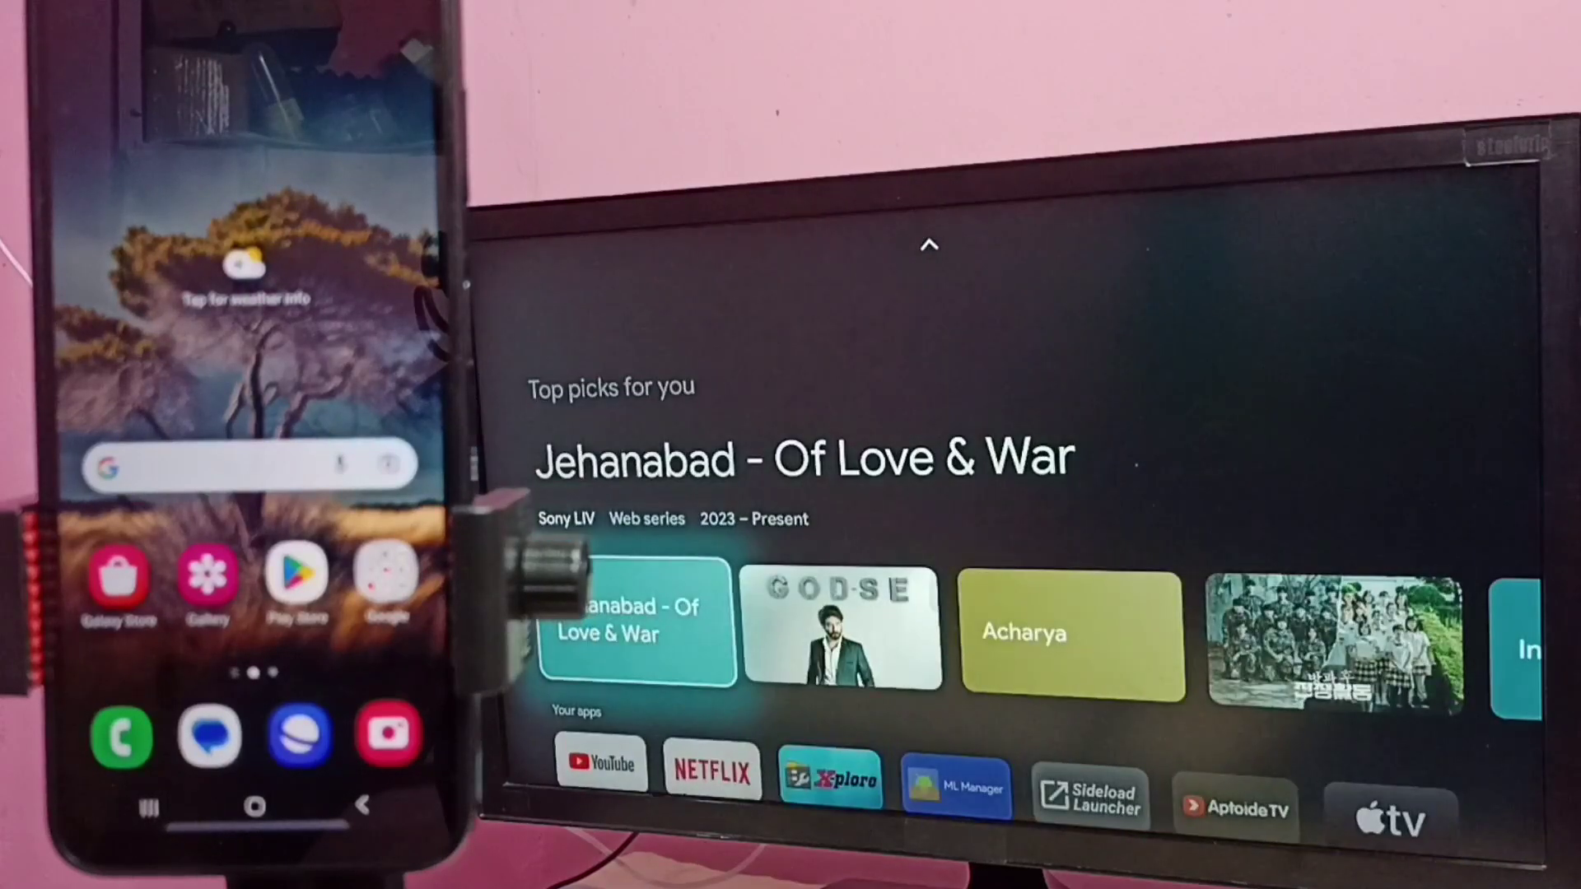
pyautogui.press('Up')
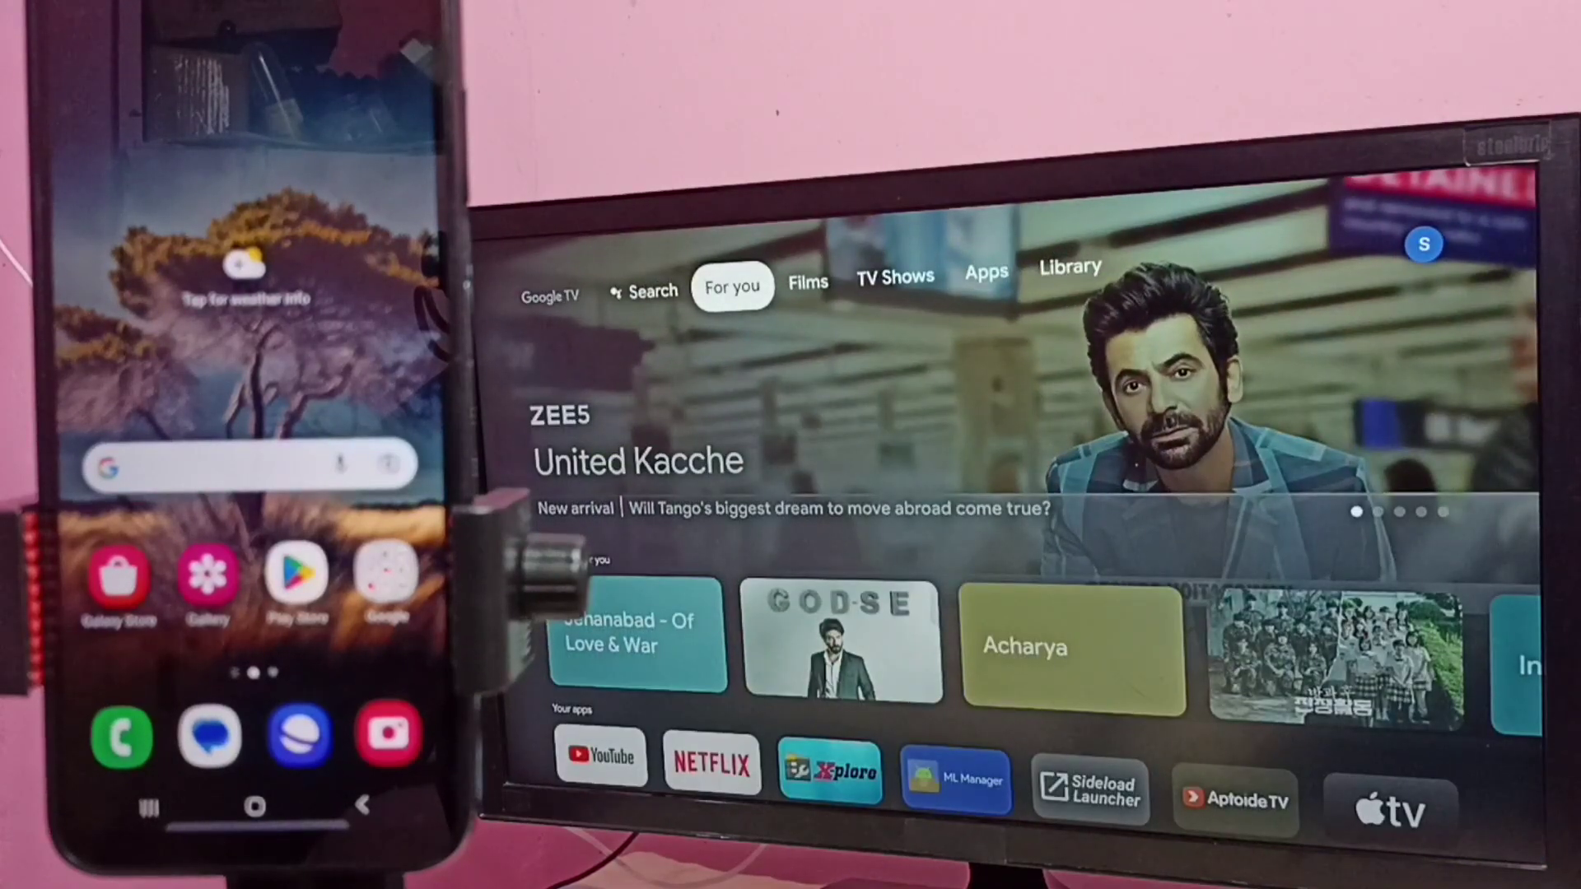
# Move along the top tabs to the profile panel and open the TV's Settings.
pyautogui.press('Right')
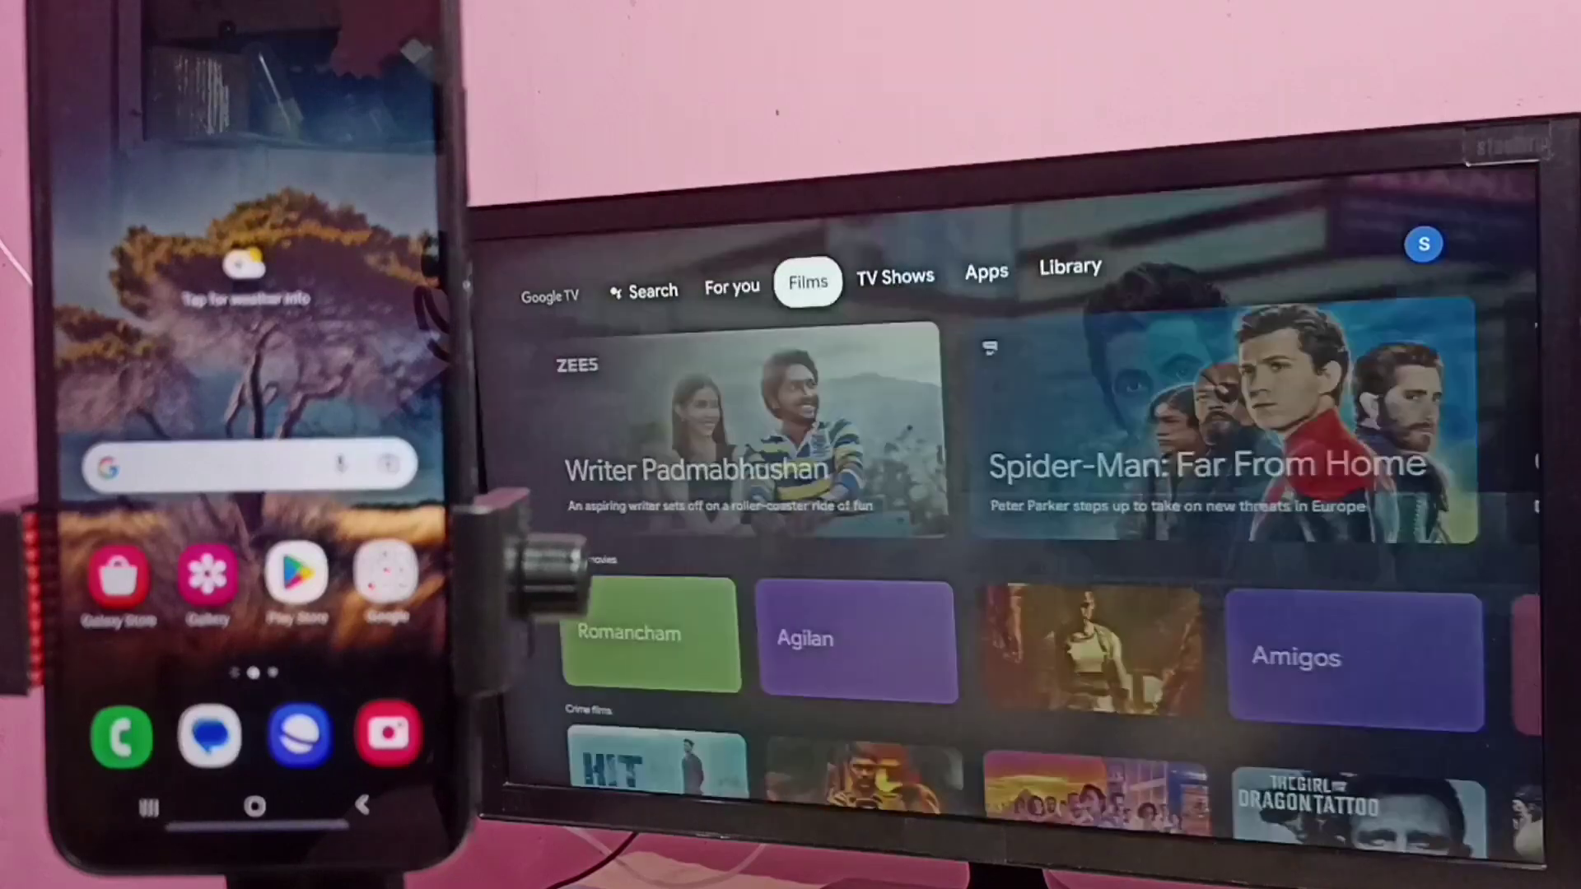
pyautogui.press('Right')
pyautogui.press('Right')
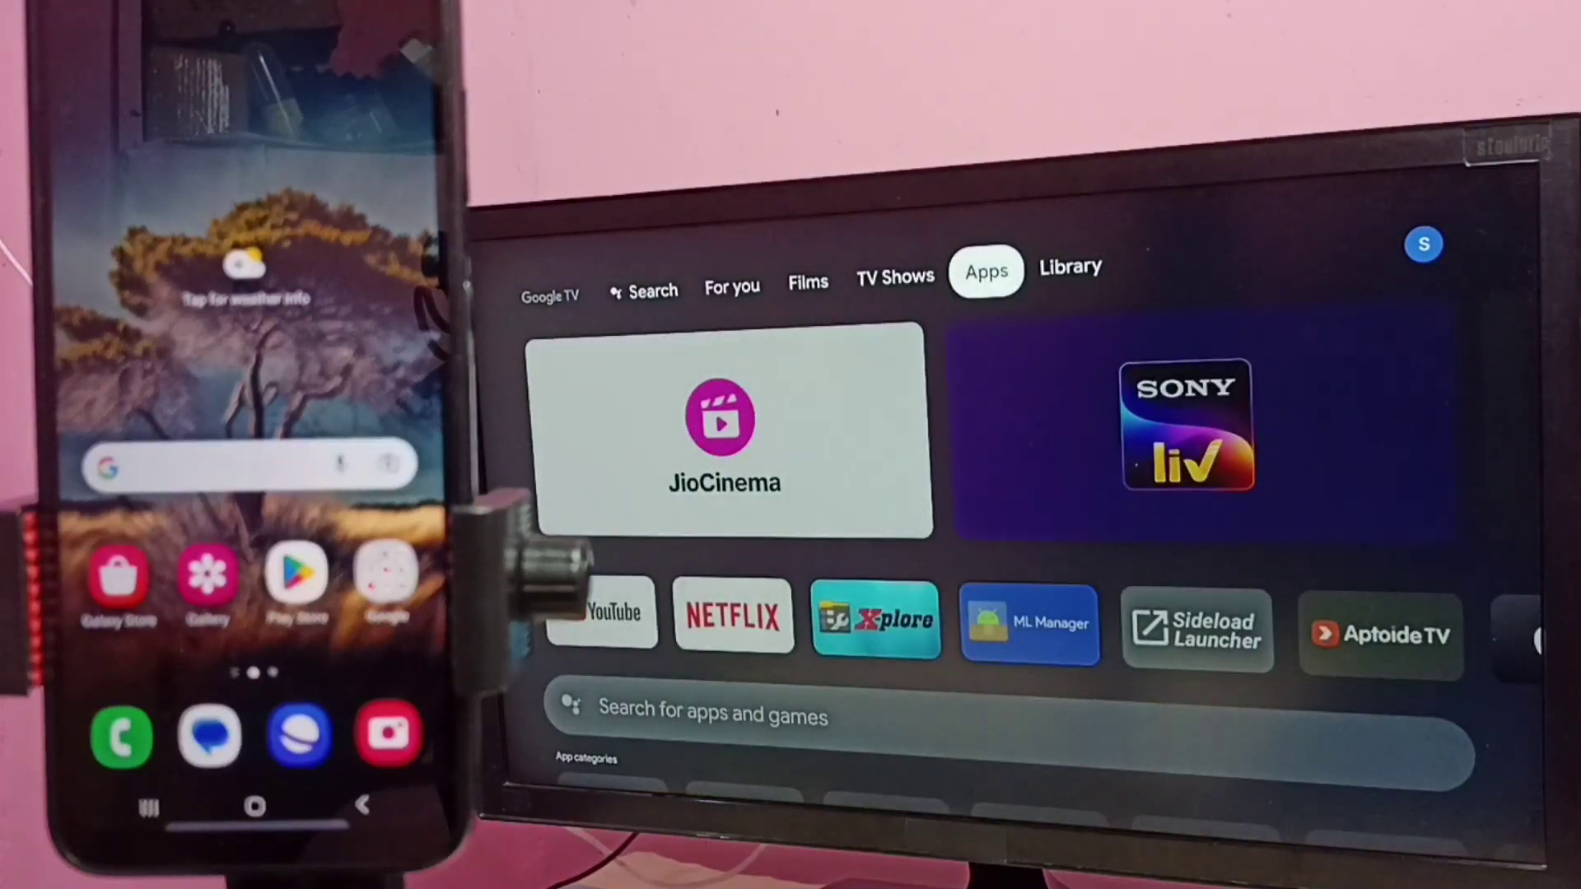
pyautogui.press('Left')
pyautogui.press('Right')
pyautogui.press('Right')
pyautogui.press('Right')
pyautogui.press('Return')
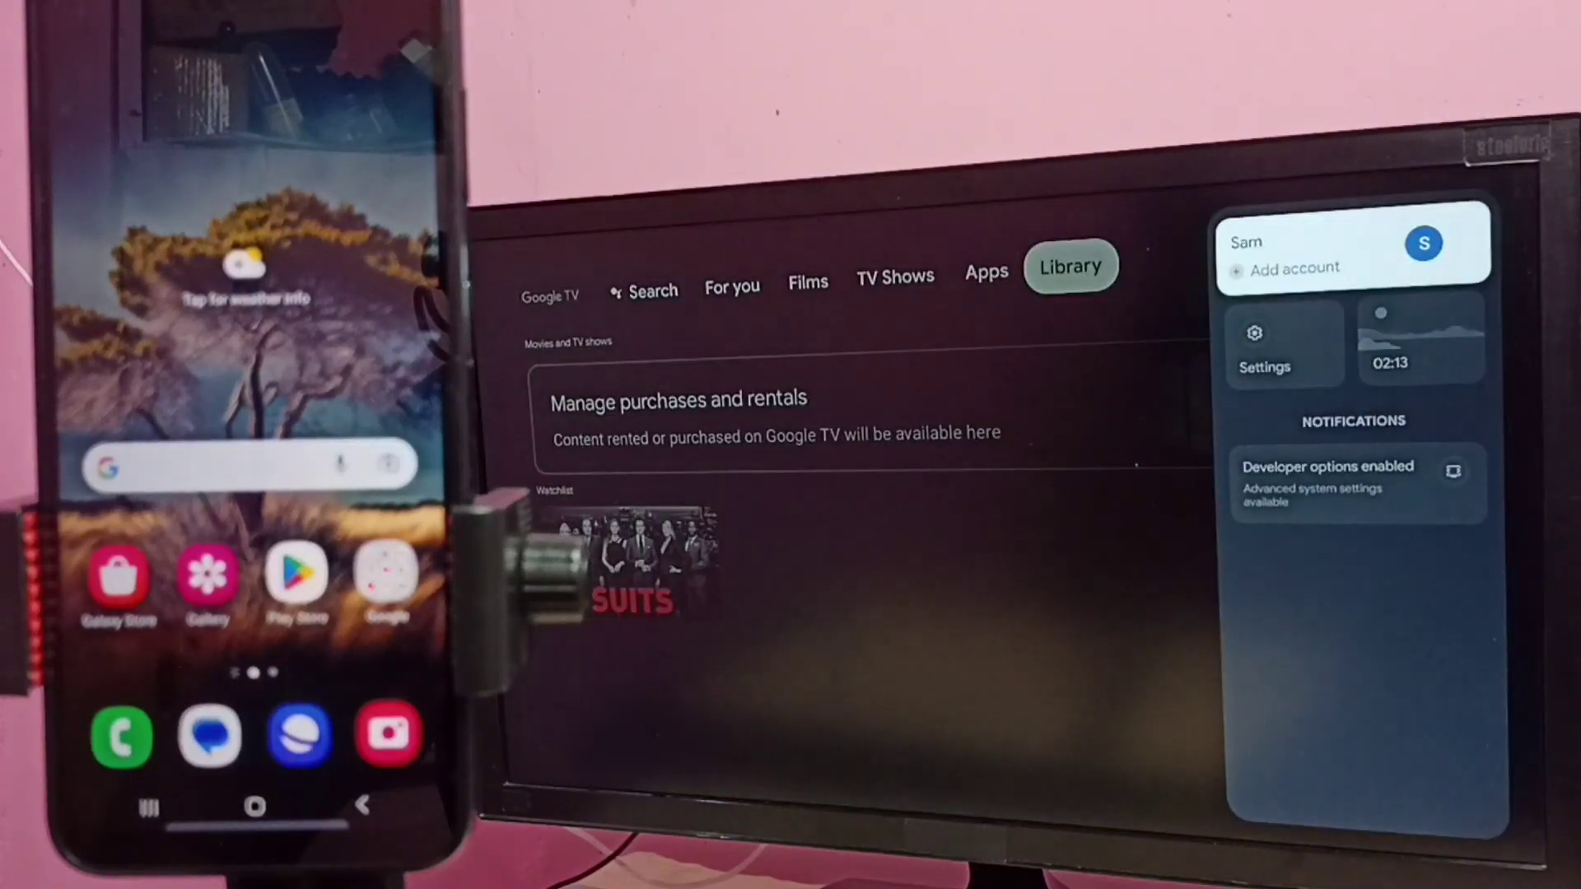
# Open Network and Internet and highlight the connected FTTH-DAA1 Wi-Fi network.
pyautogui.press('Return')
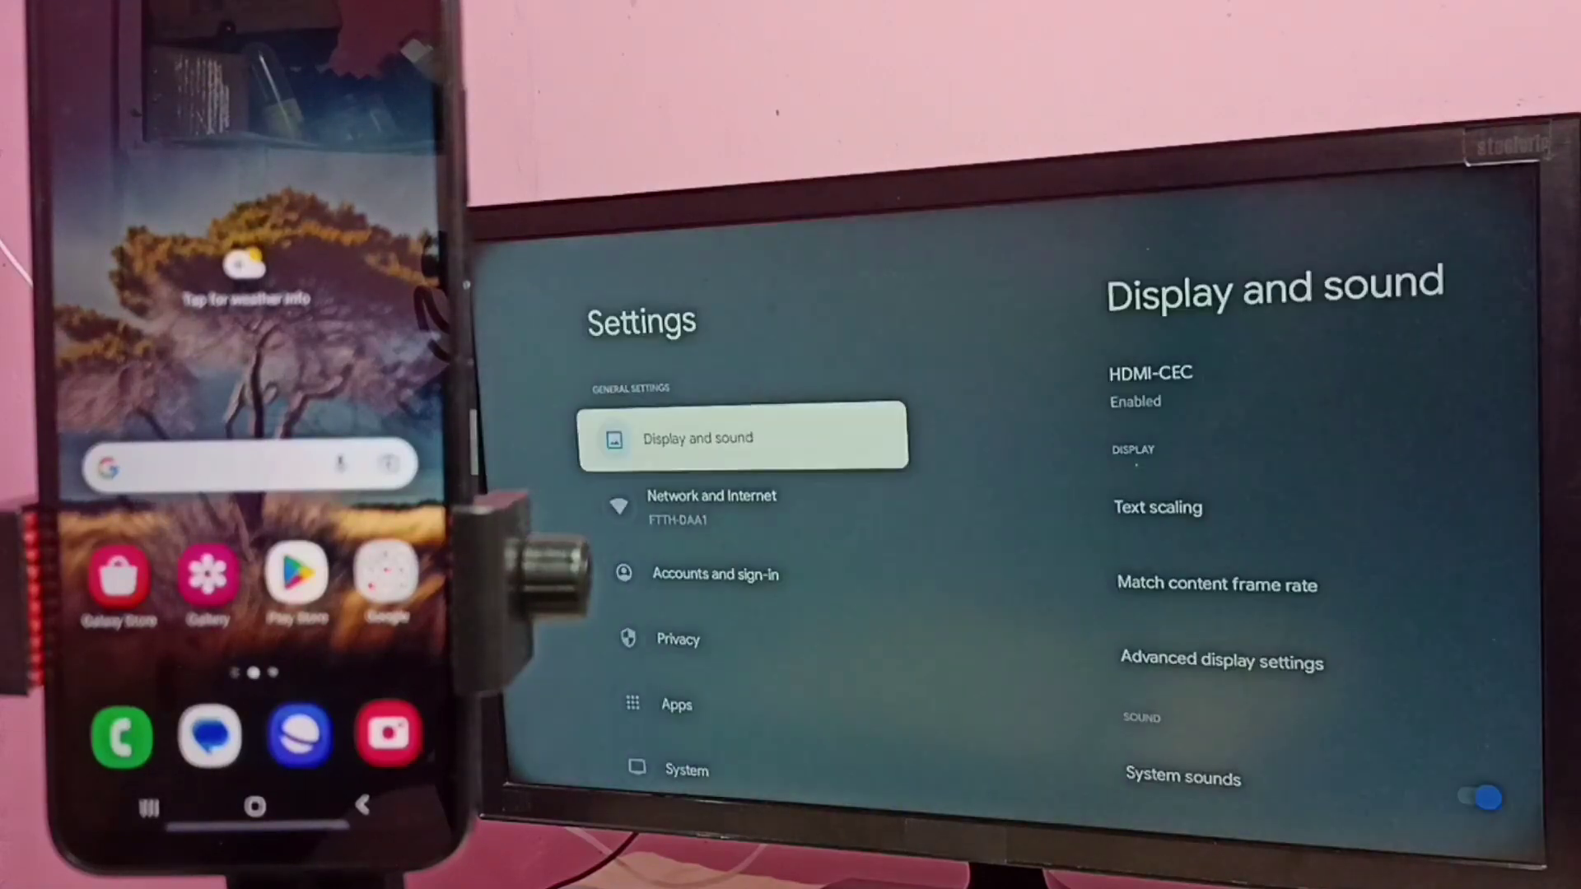
pyautogui.press('Down')
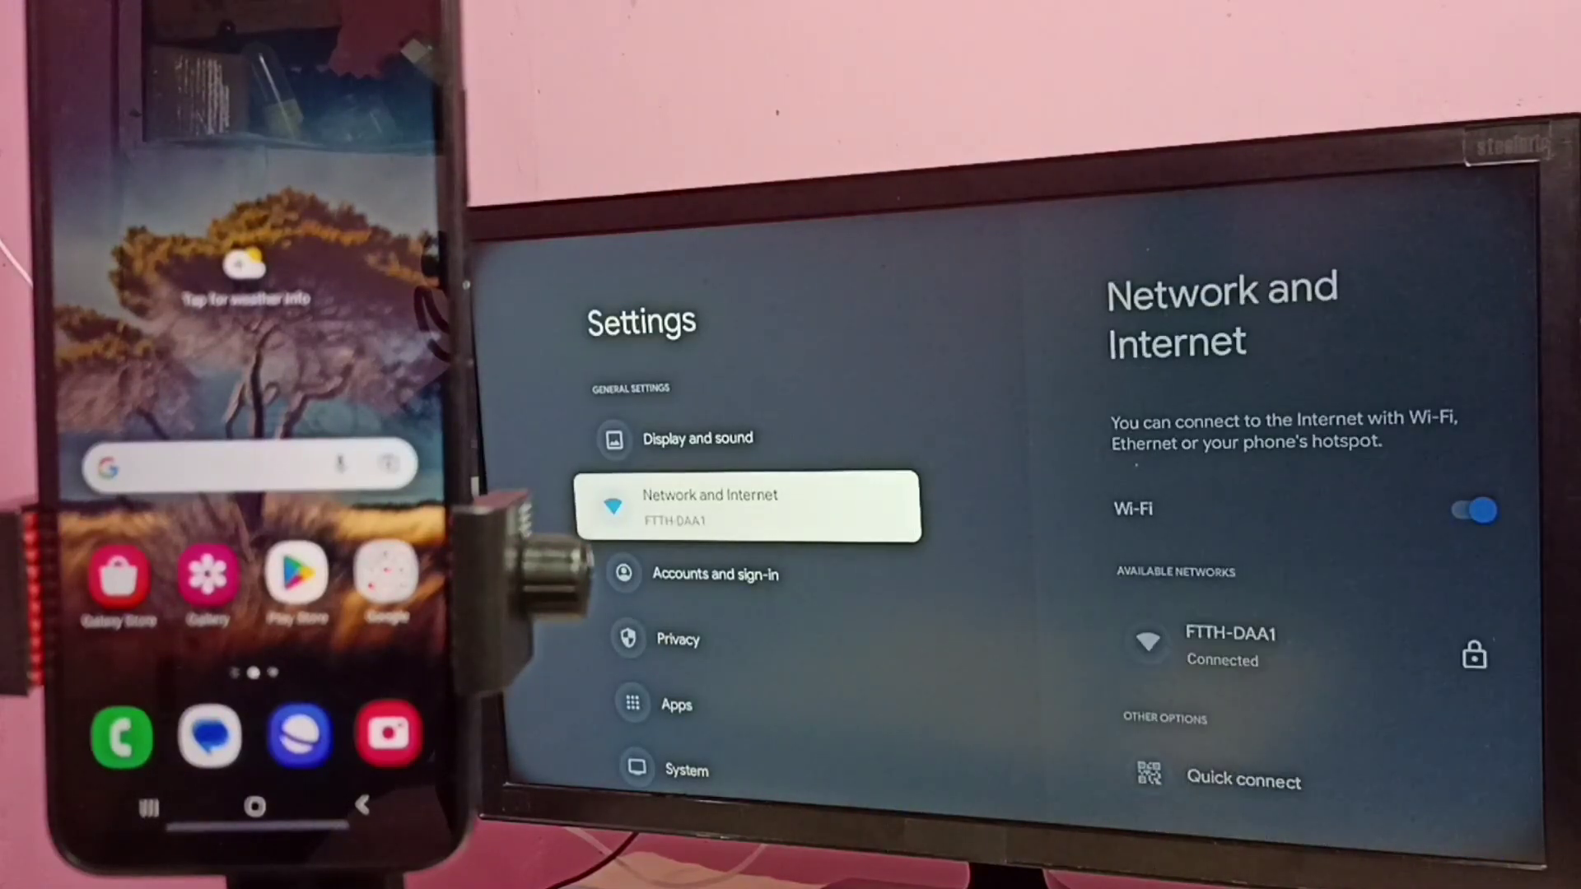
pyautogui.press('Return')
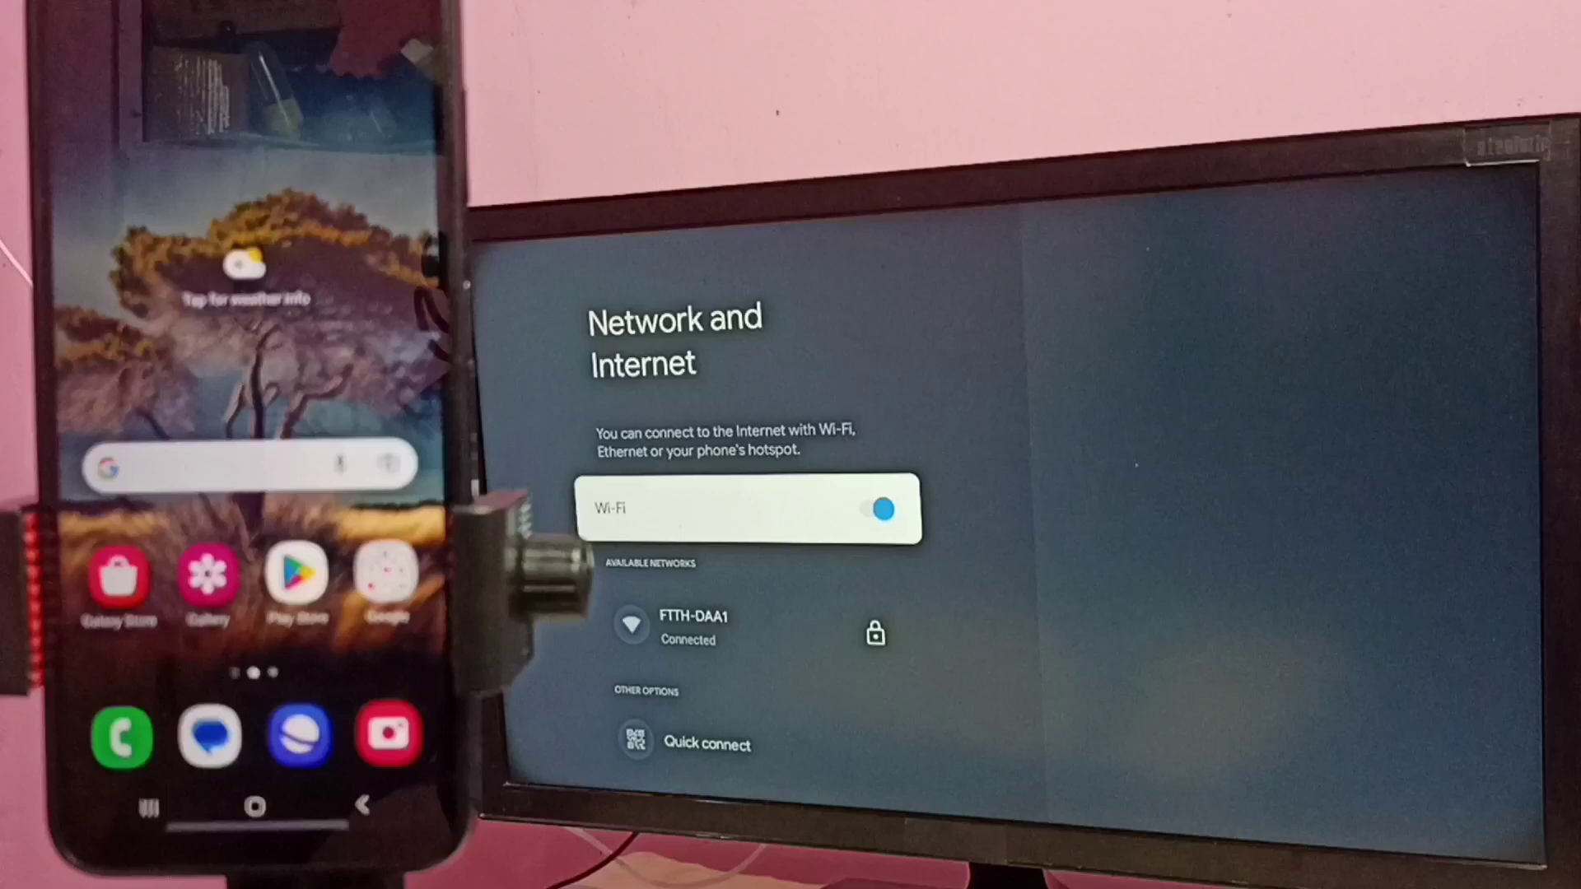
pyautogui.press('Down')
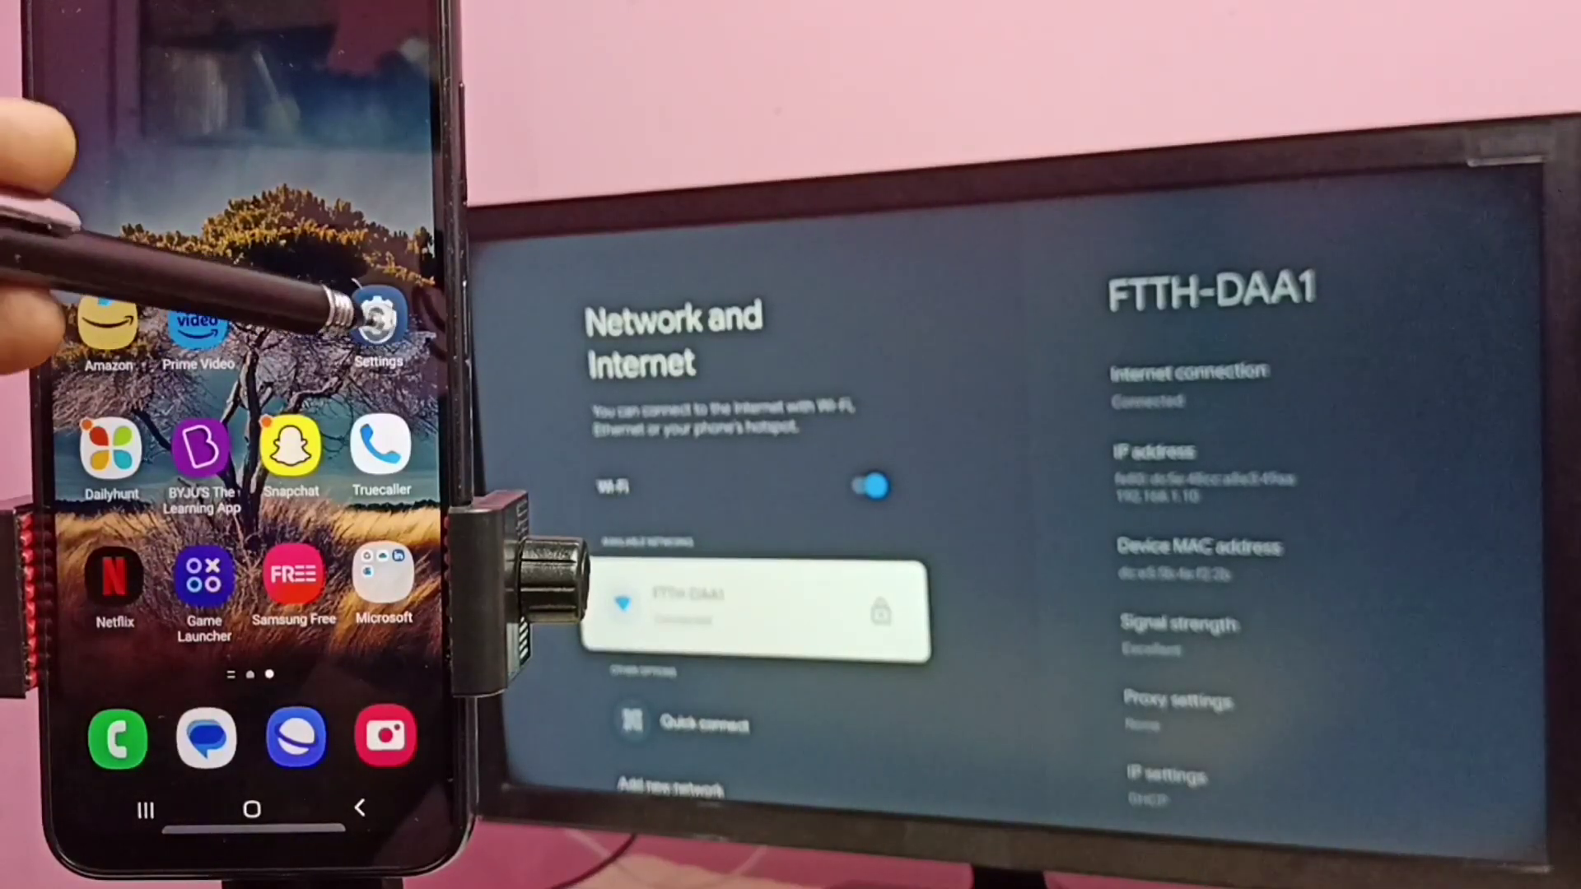
# Open the phone's Settings > Connections > Wi-Fi to confirm it's on FTTH-DAA1.
pyautogui.click(372, 319)
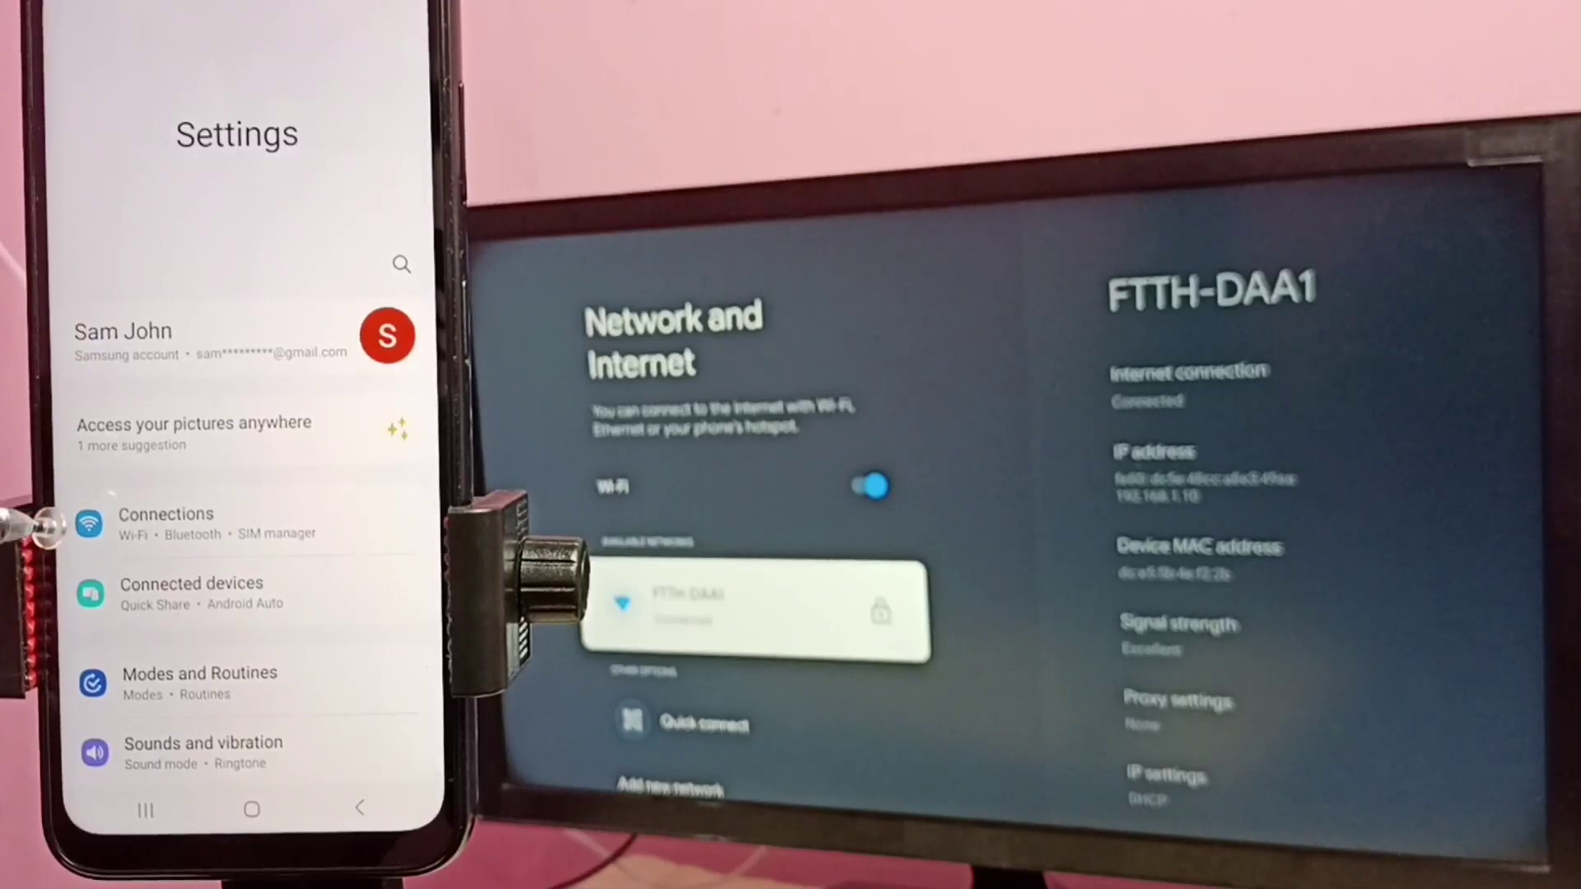
pyautogui.click(81, 523)
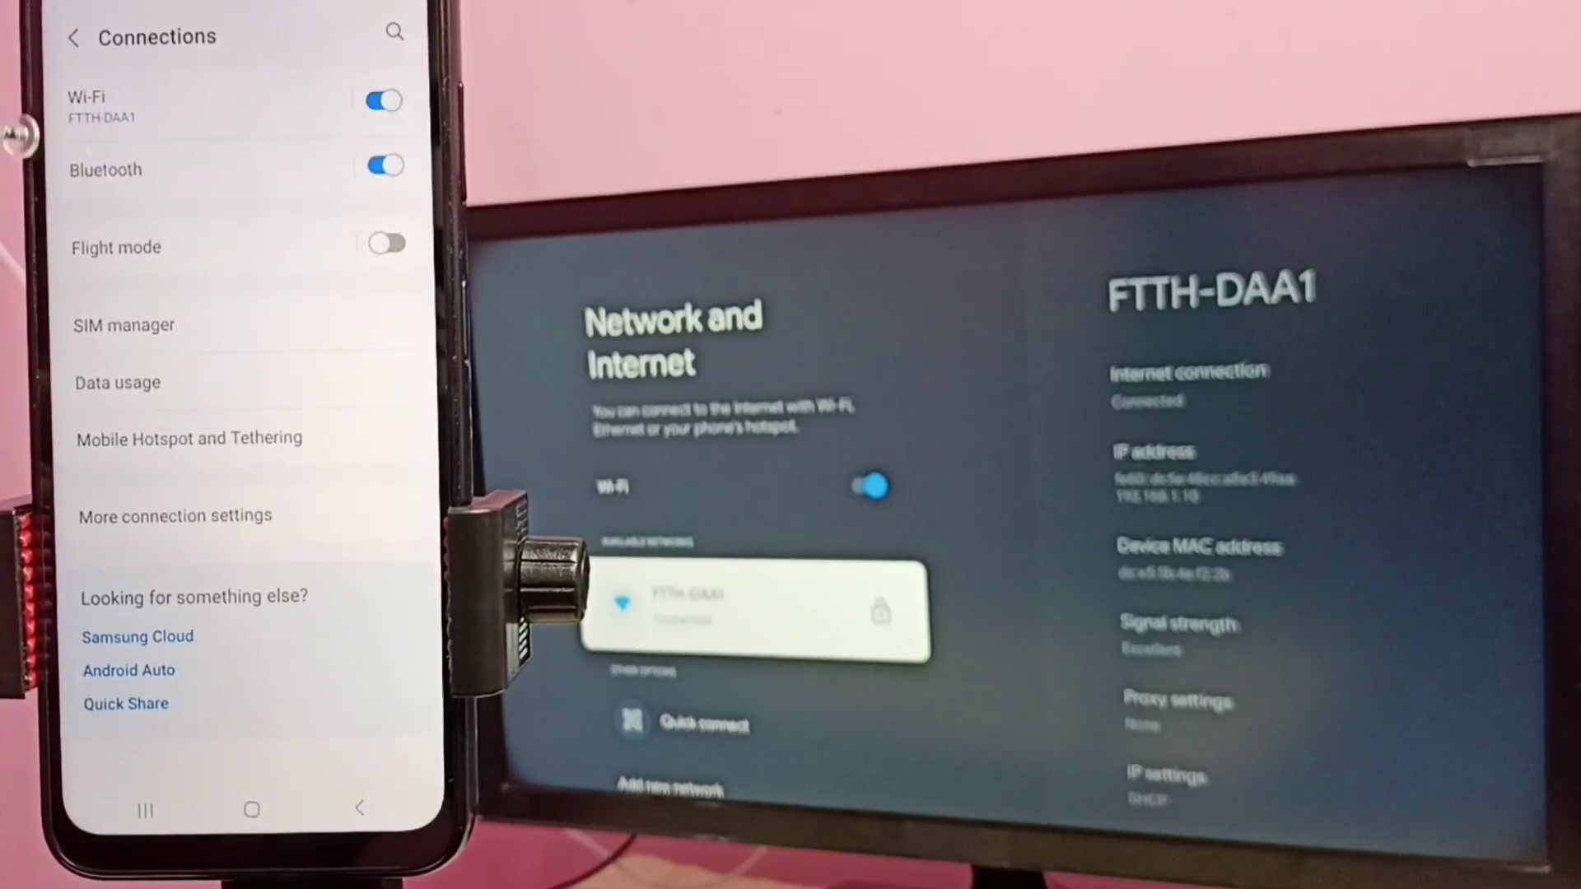
pyautogui.click(87, 99)
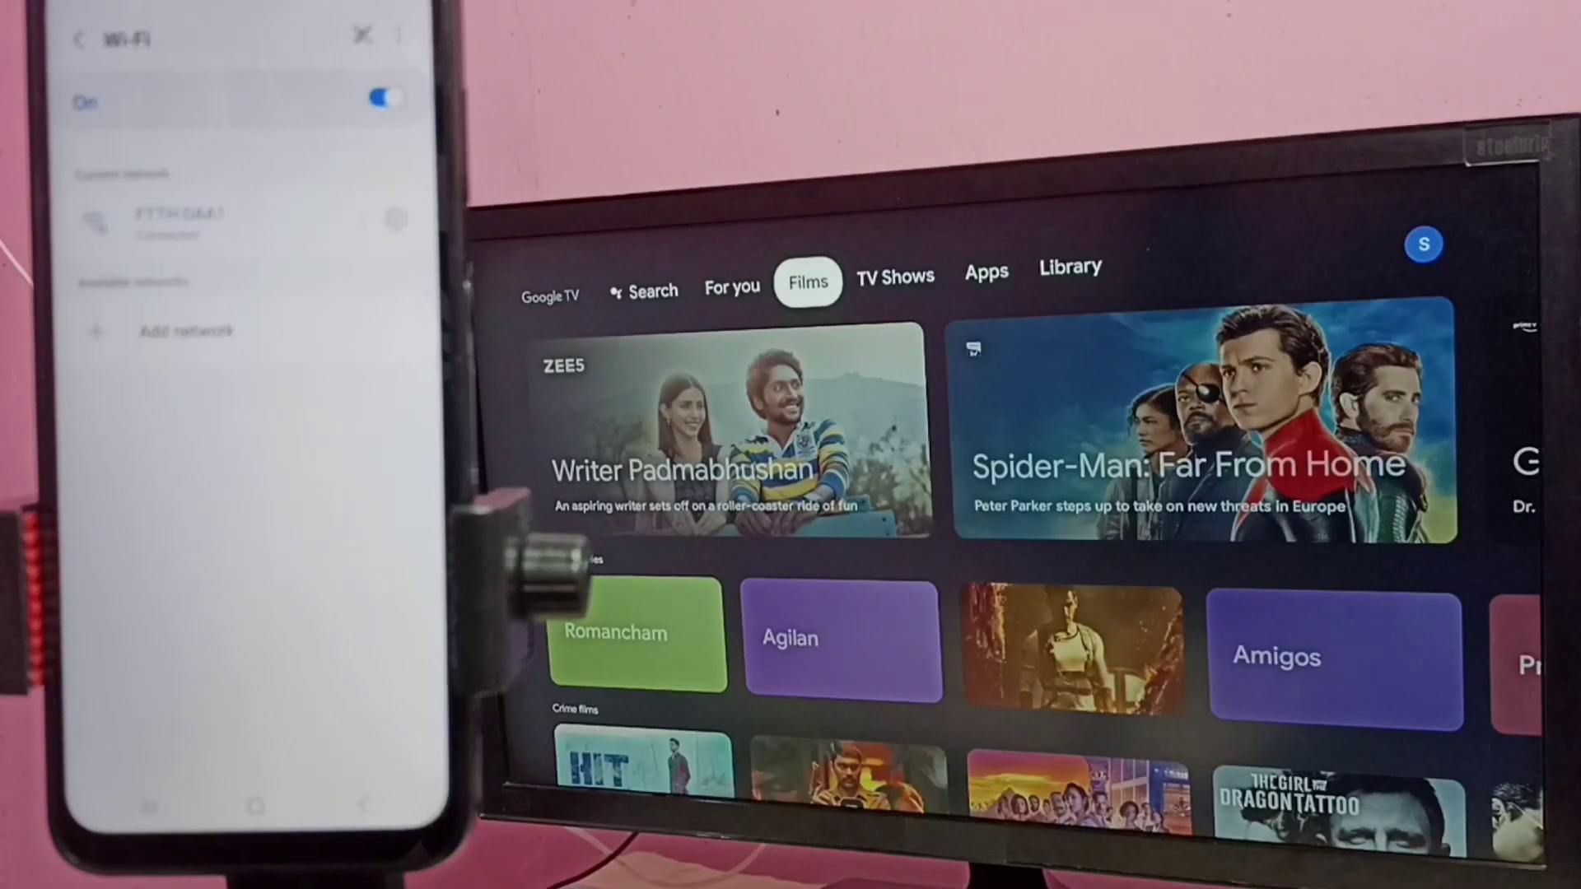
# Check that System > Cast lets others always control cast media, then return the phone home.
pyautogui.press('Right')
pyautogui.press('Right')
pyautogui.press('Right')
pyautogui.press('Right')
pyautogui.press('Return')
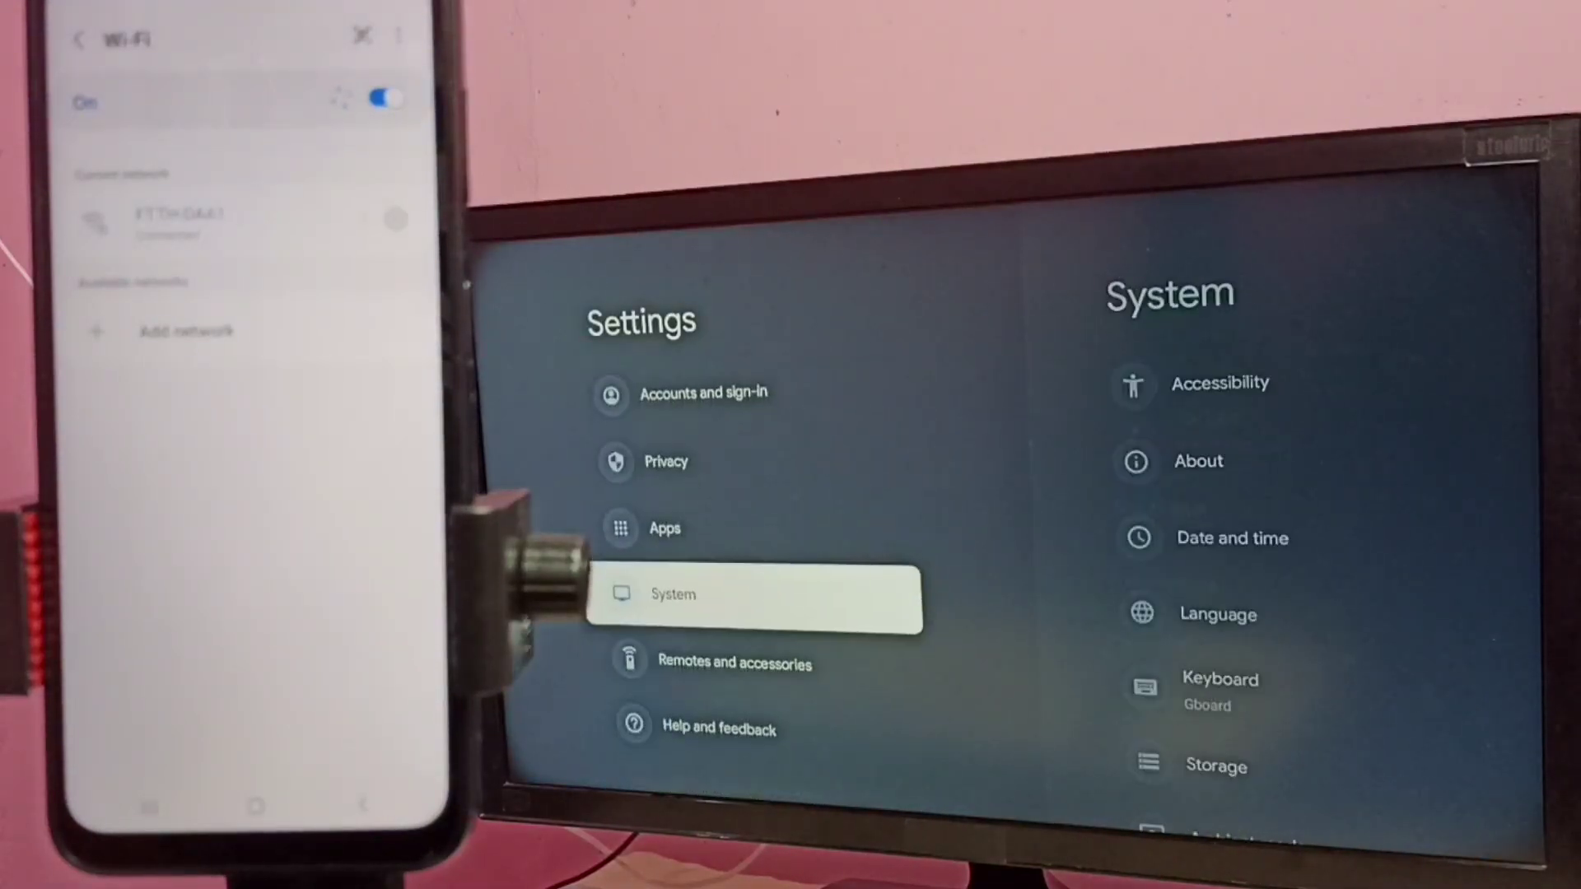
pyautogui.press('Return')
pyautogui.press('Down')
pyautogui.press('Down')
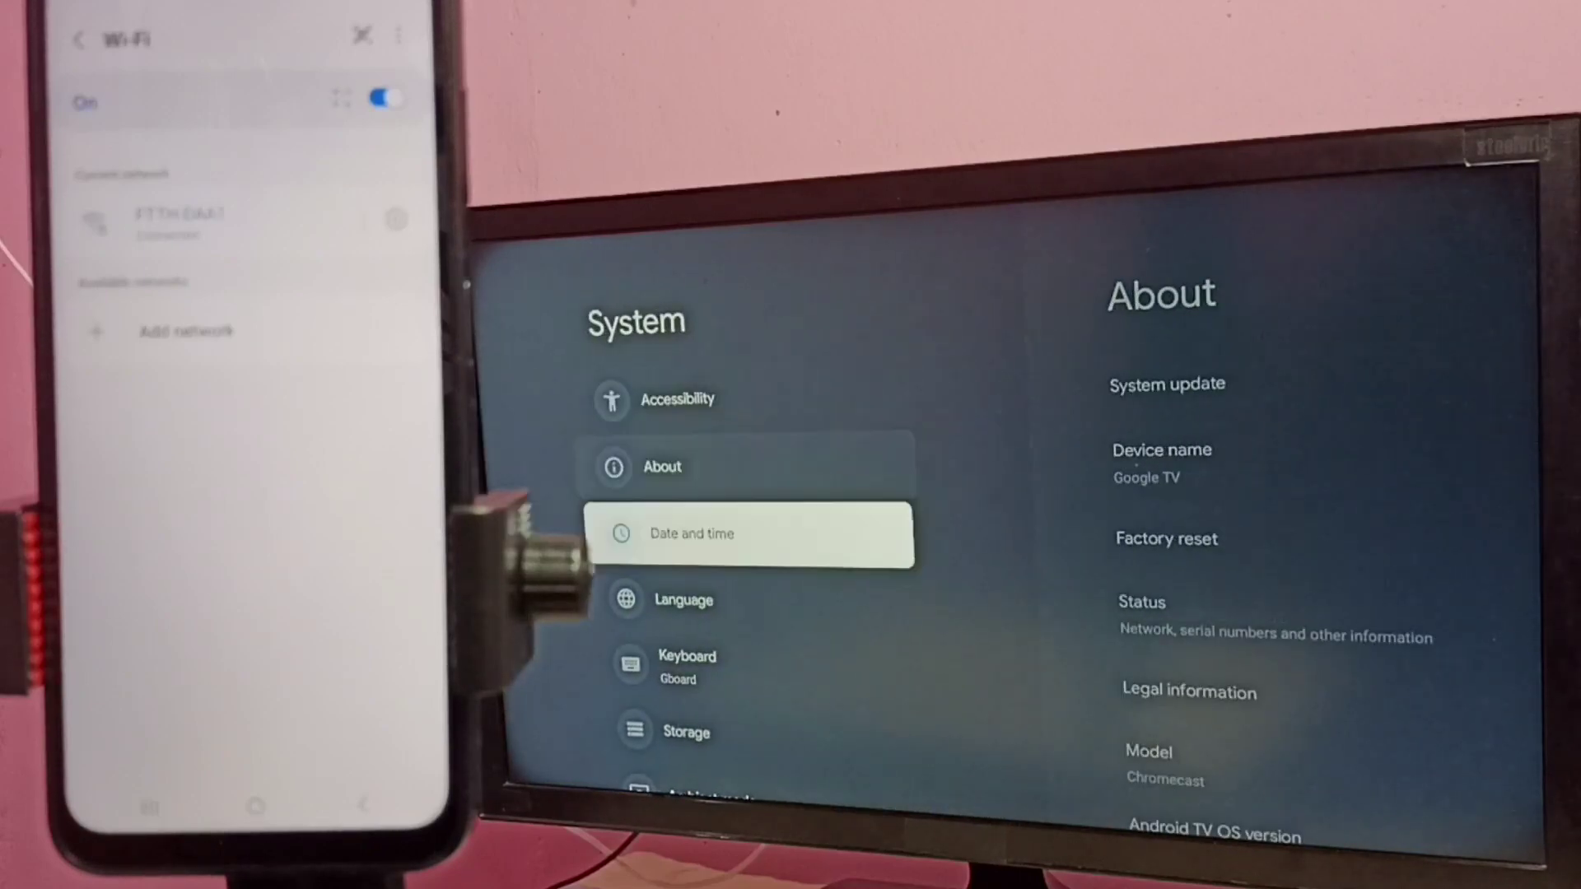
pyautogui.press('Down')
pyautogui.press('Down')
pyautogui.press('Down')
pyautogui.press('Down')
pyautogui.press('Down')
pyautogui.press('Down')
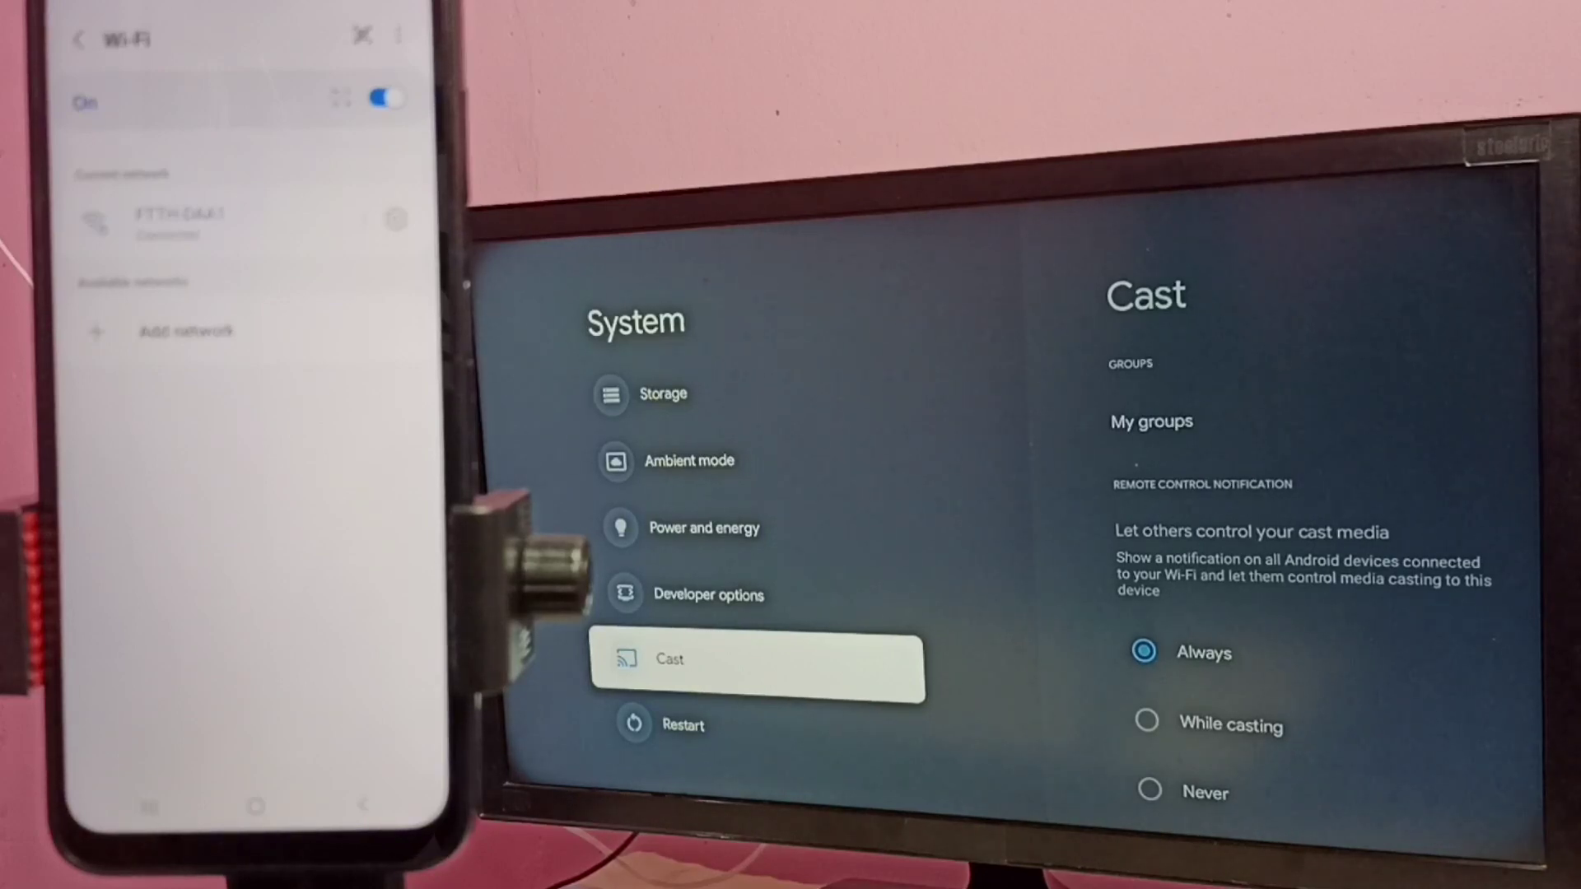
pyautogui.press('Right')
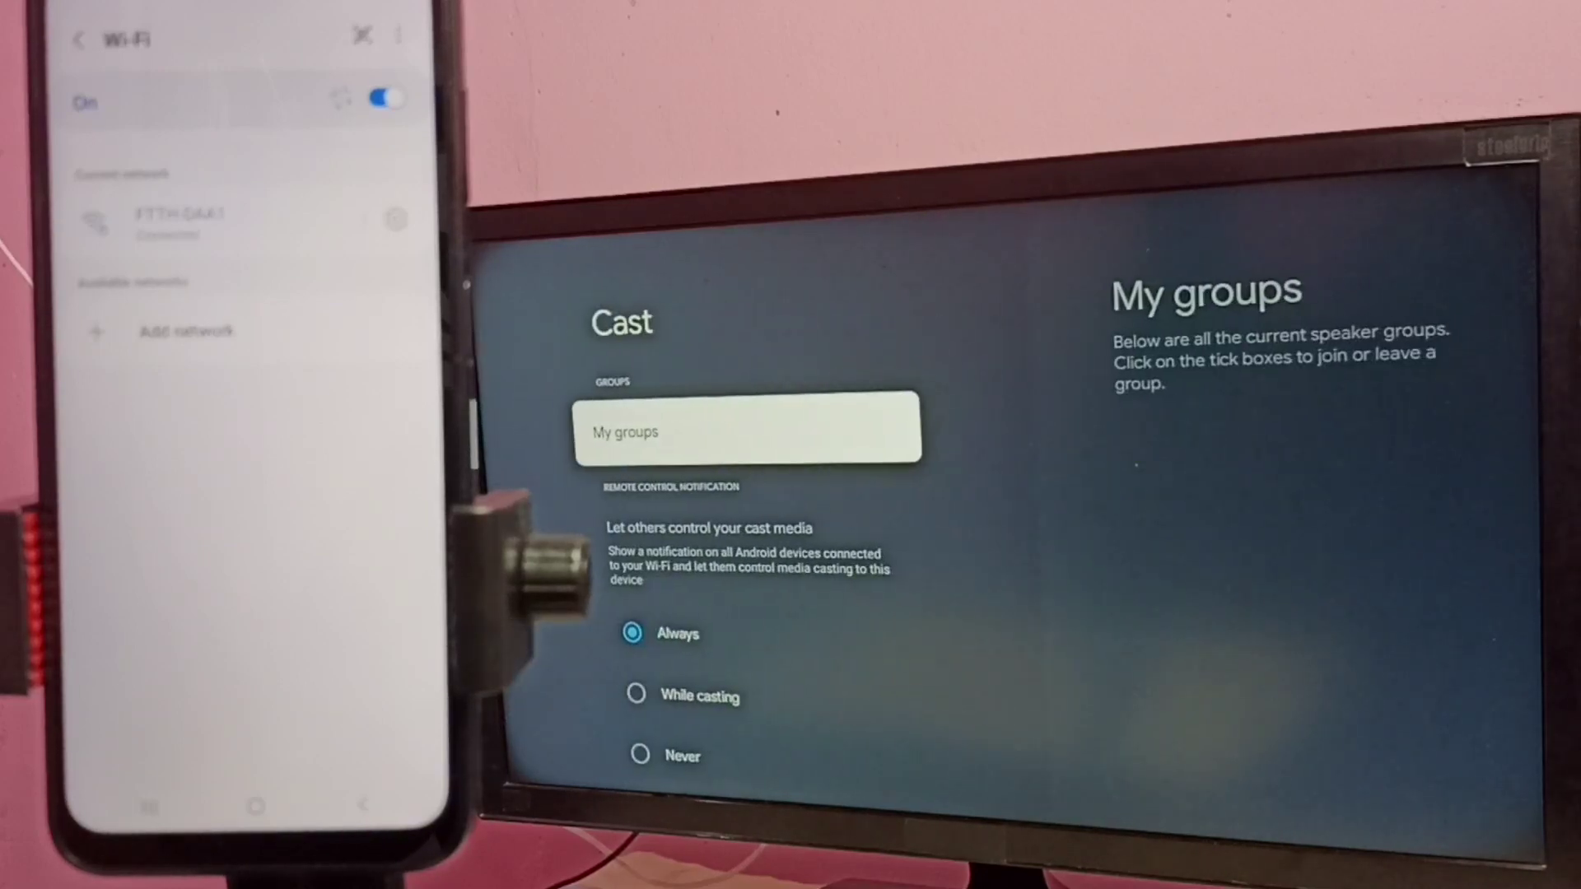
pyautogui.press('Down')
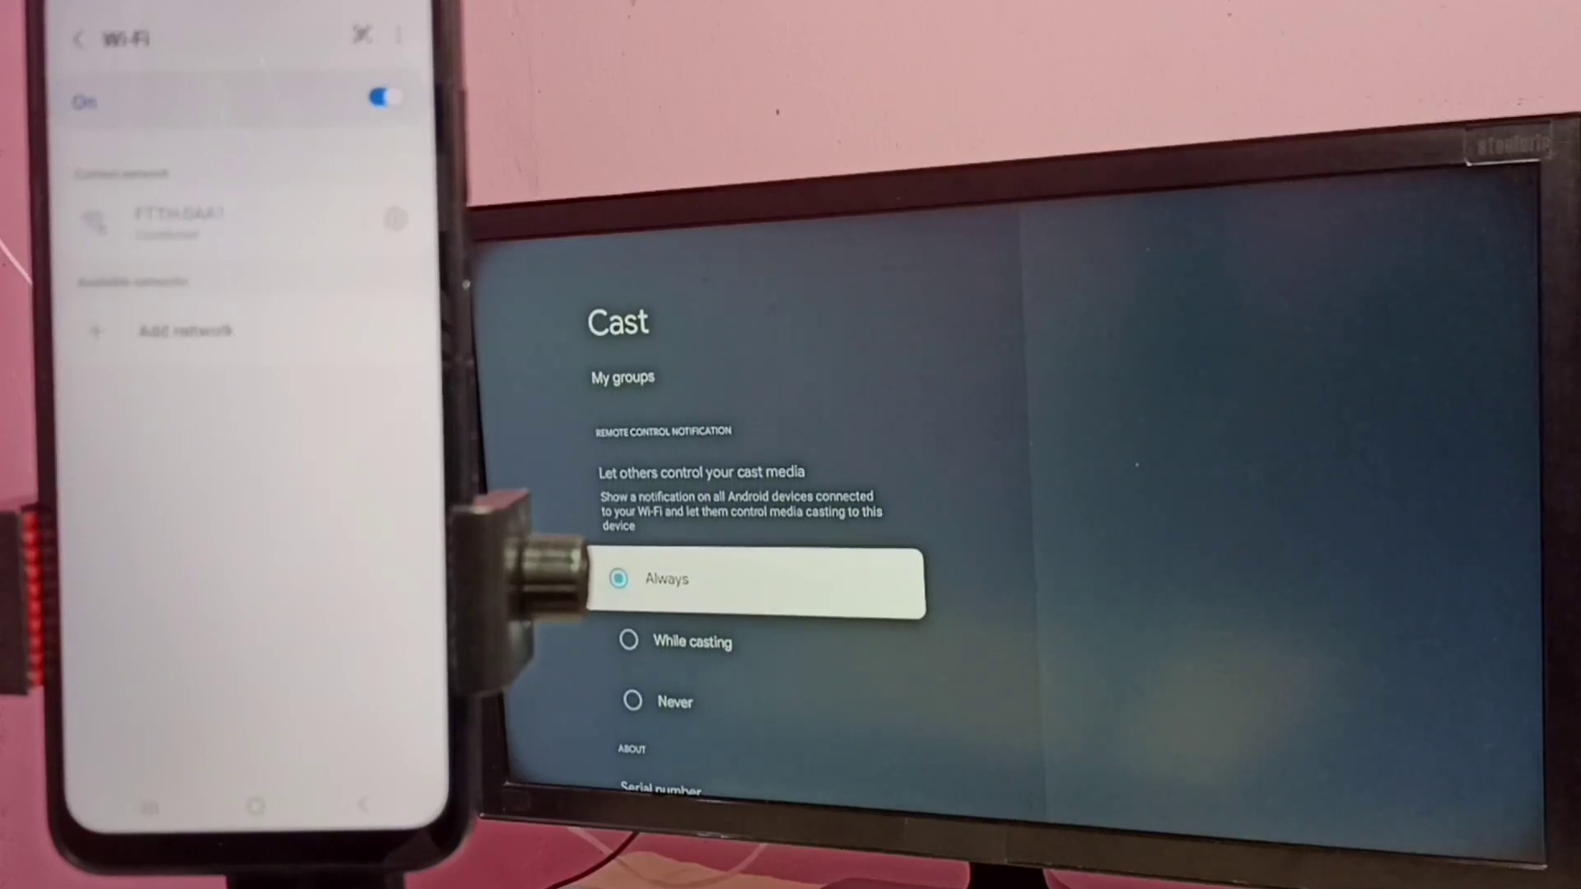
pyautogui.click(255, 806)
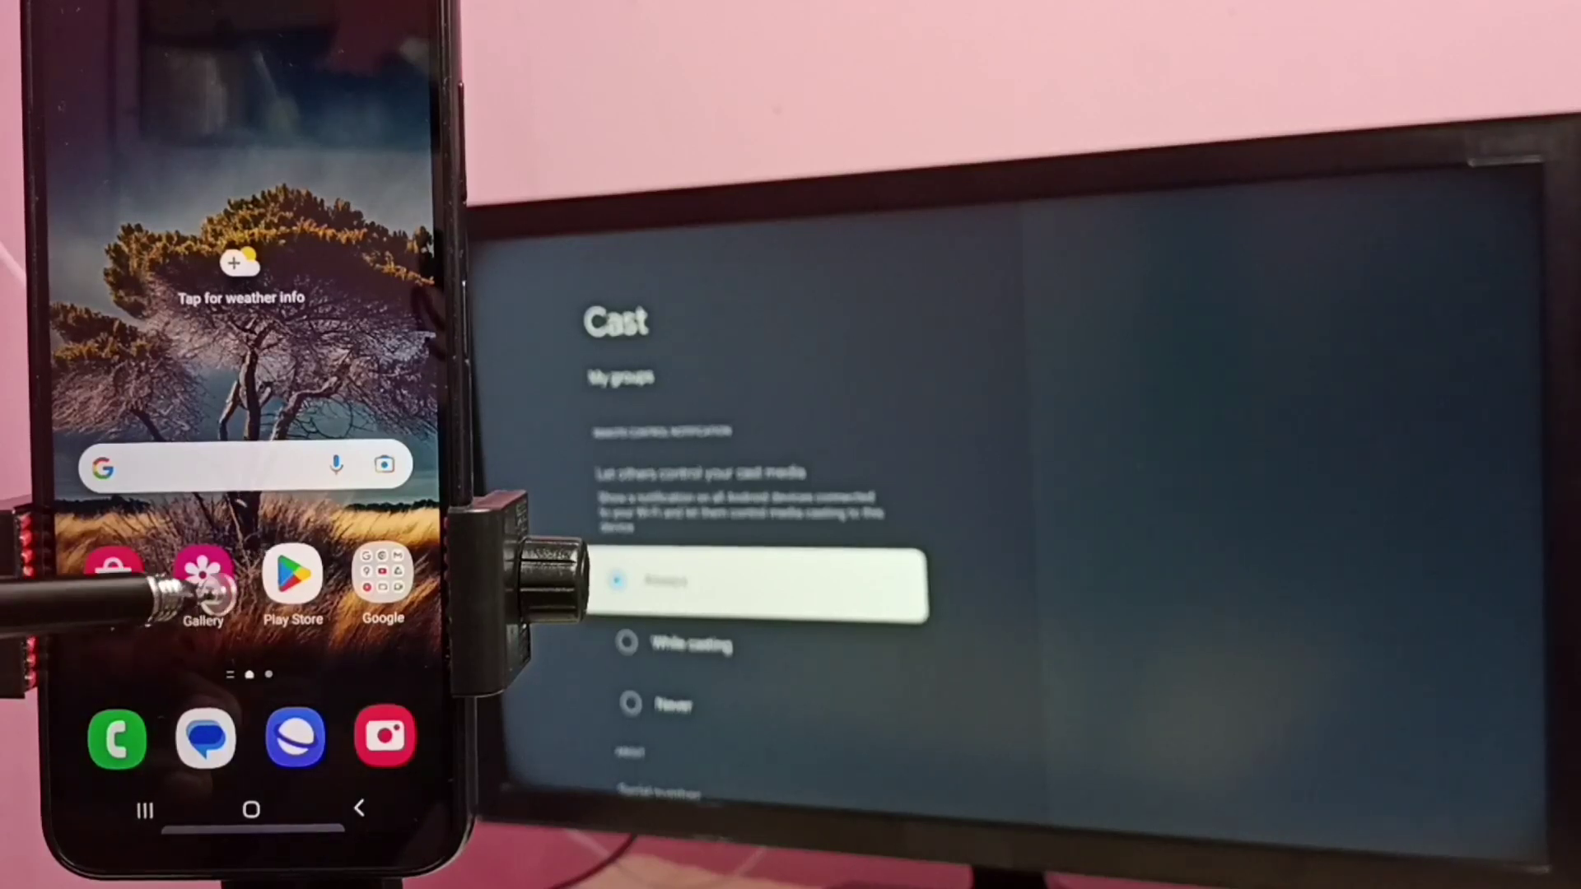
# Open the Play Store to Google Home's listing, which shows it installed.
pyautogui.click(294, 574)
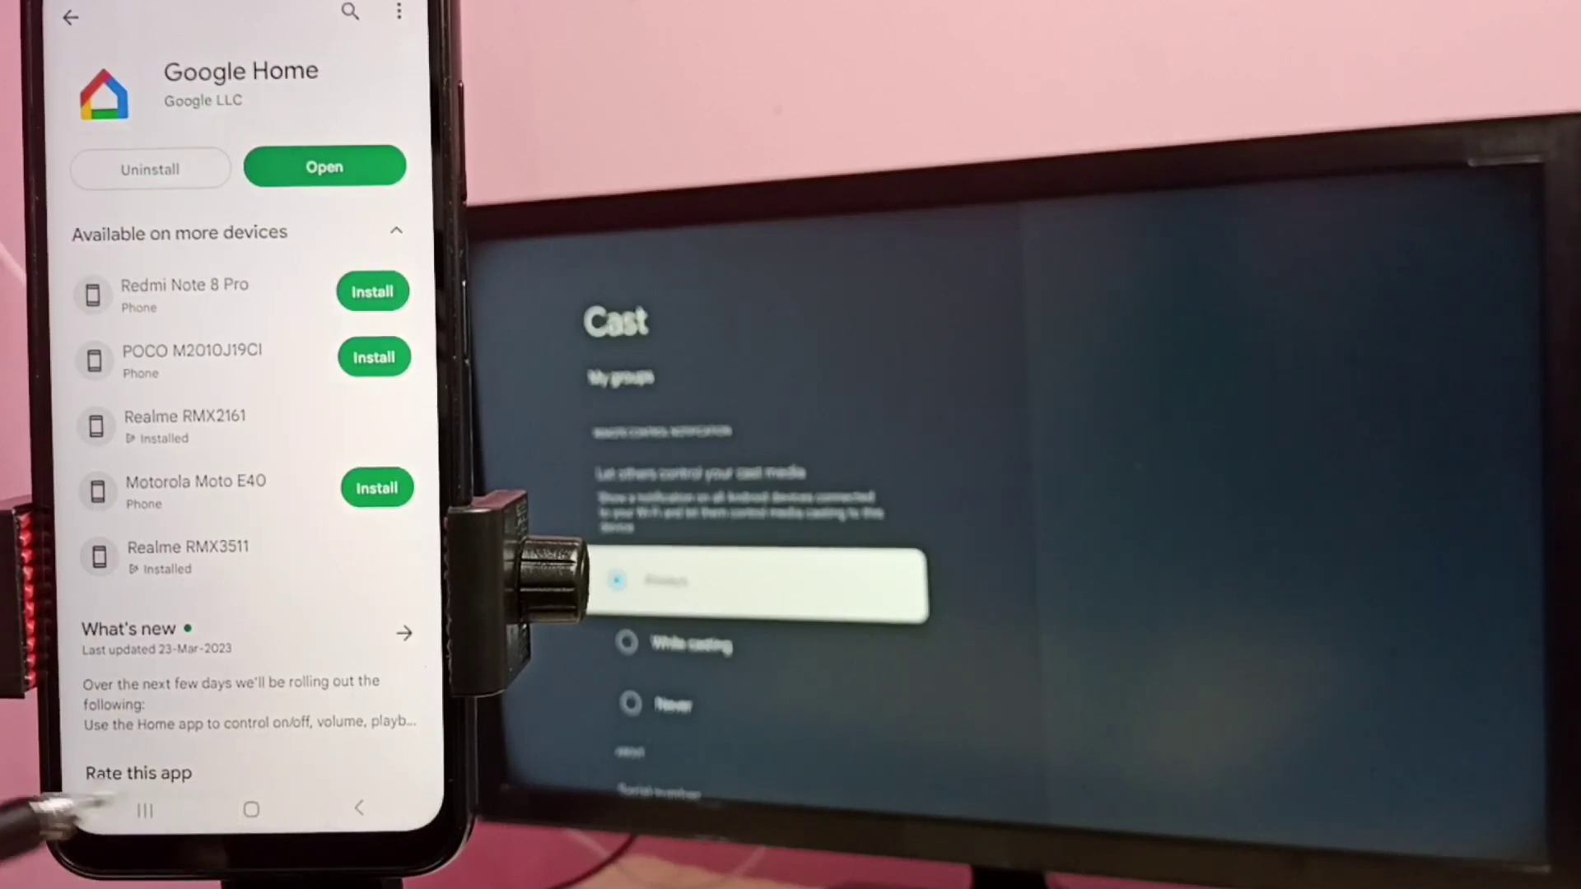
# Launch Google Home from the app drawer twice to reach the Newhome overview.
pyautogui.click(231, 808)
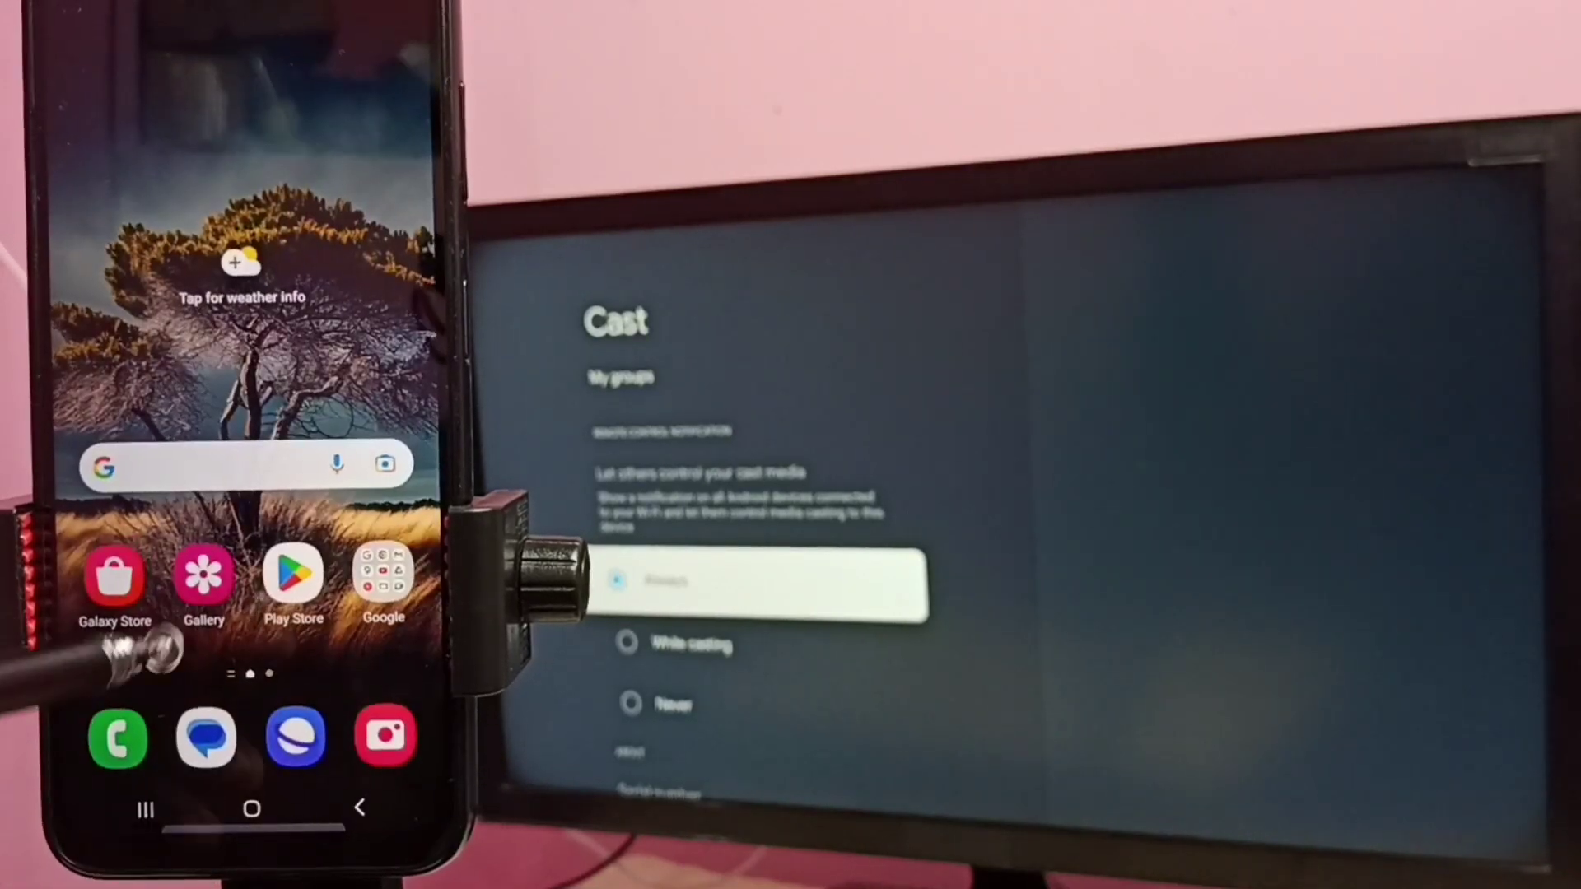
pyautogui.moveTo(235, 420); pyautogui.dragTo(123, 408)
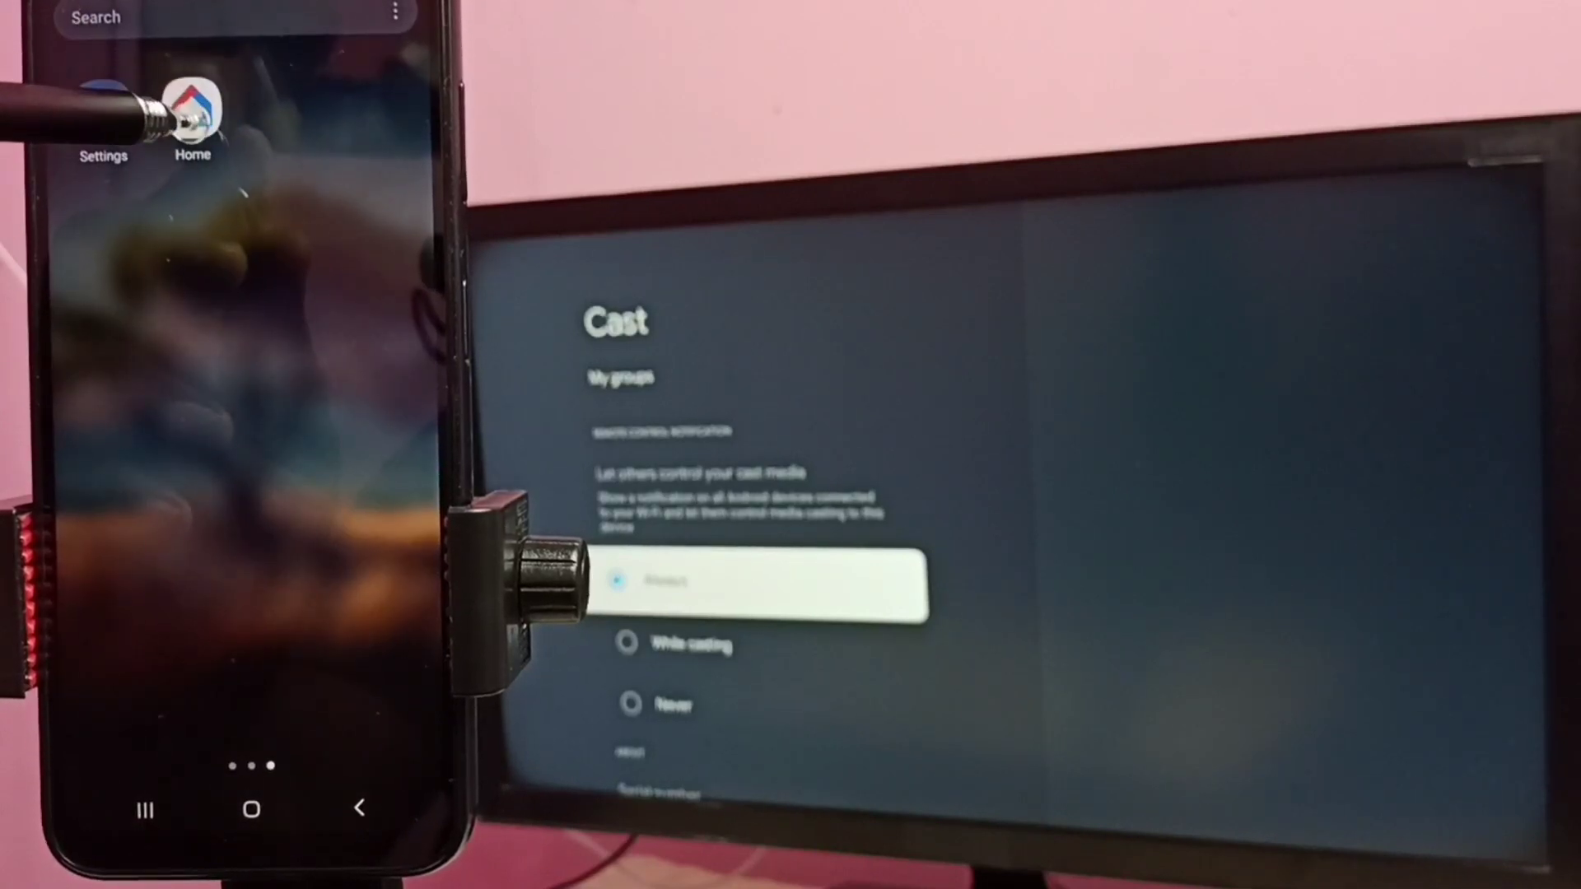
pyautogui.click(183, 121)
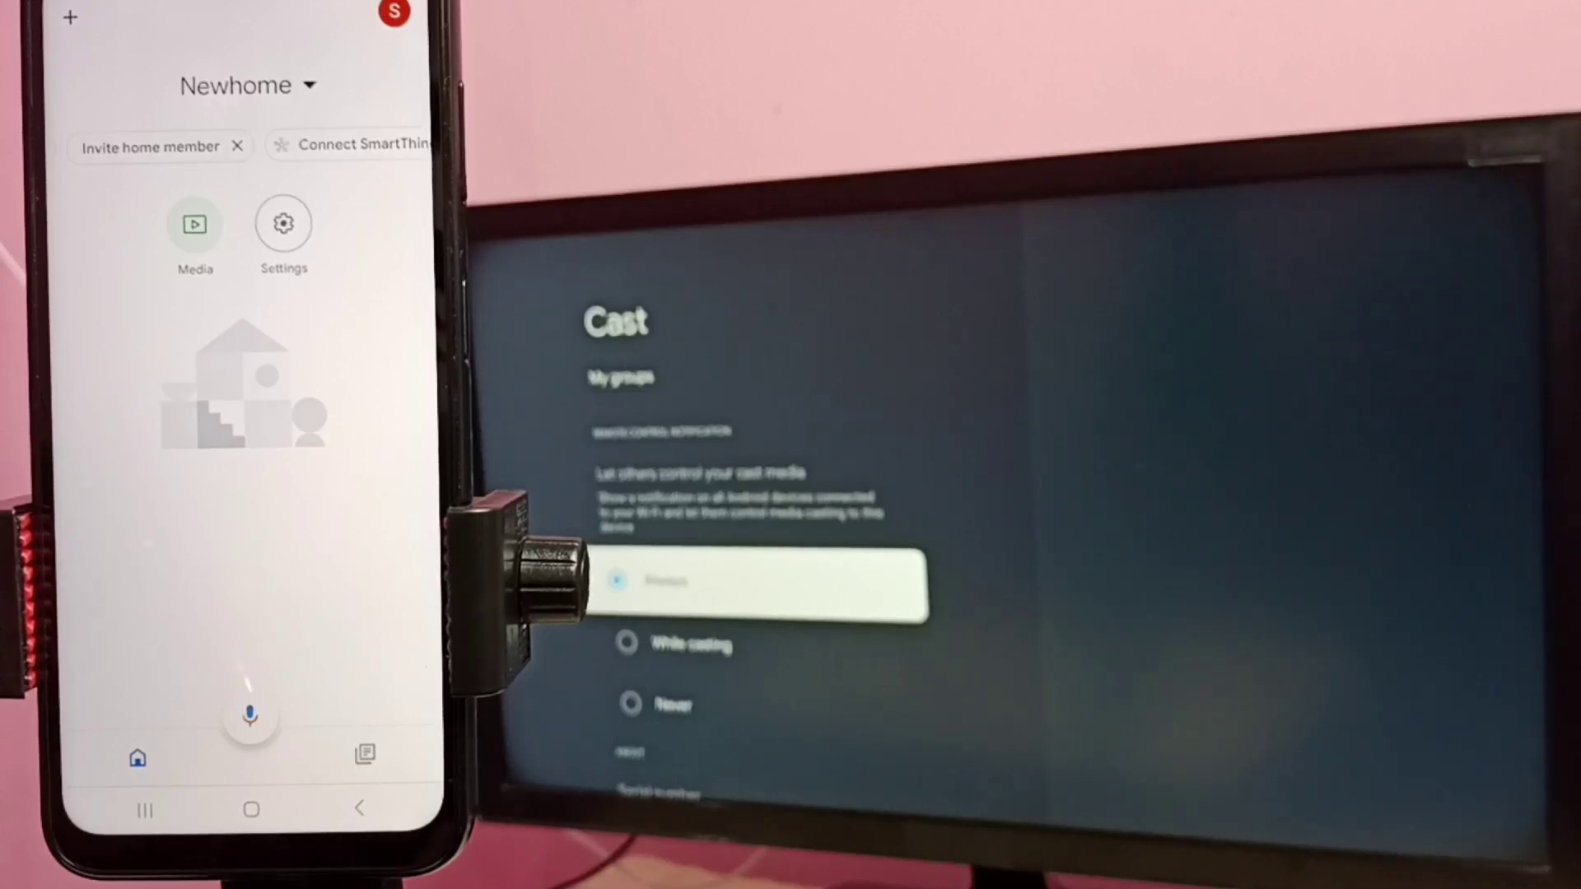
pyautogui.click(251, 809)
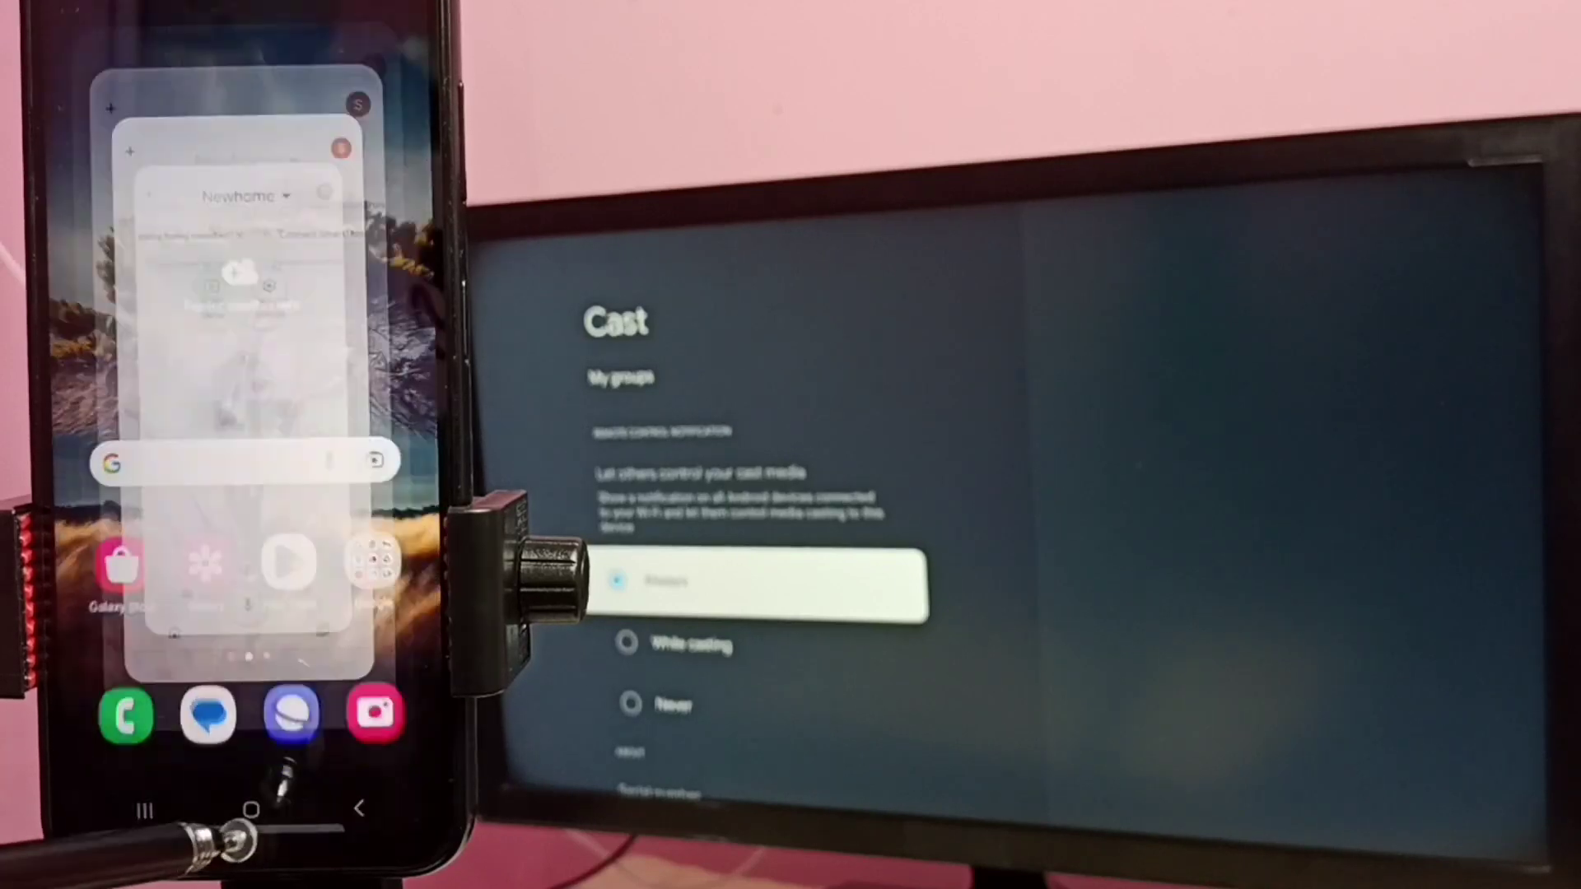
pyautogui.moveTo(247, 371); pyautogui.dragTo(247, 148)
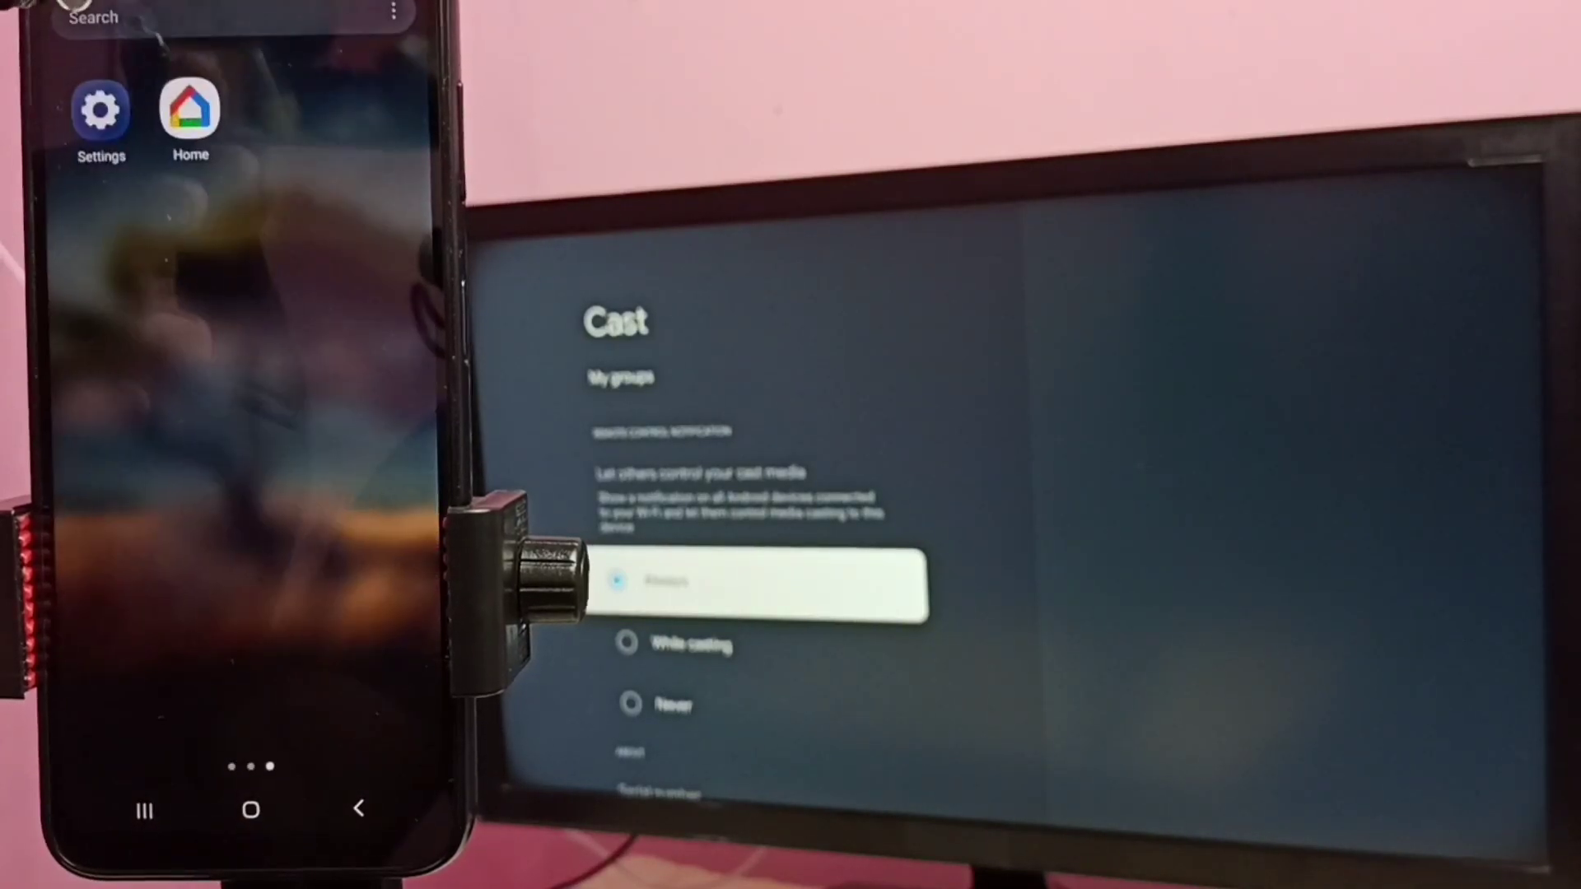
pyautogui.click(192, 111)
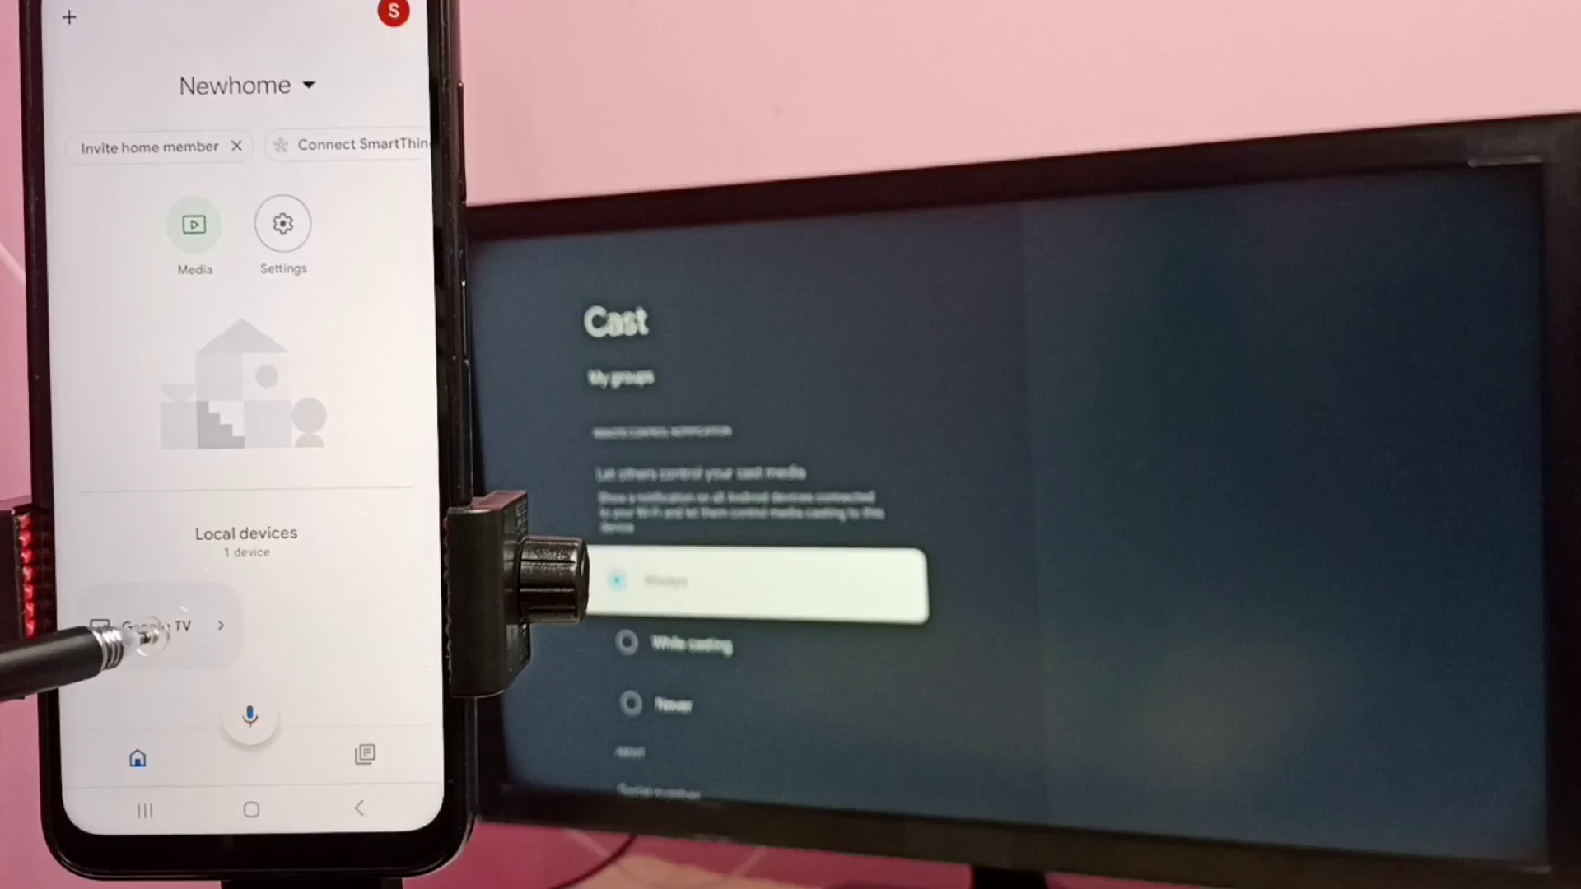
# Cast the phone's screen to Google TV, confirming Cast screen and Start now.
pyautogui.click(149, 628)
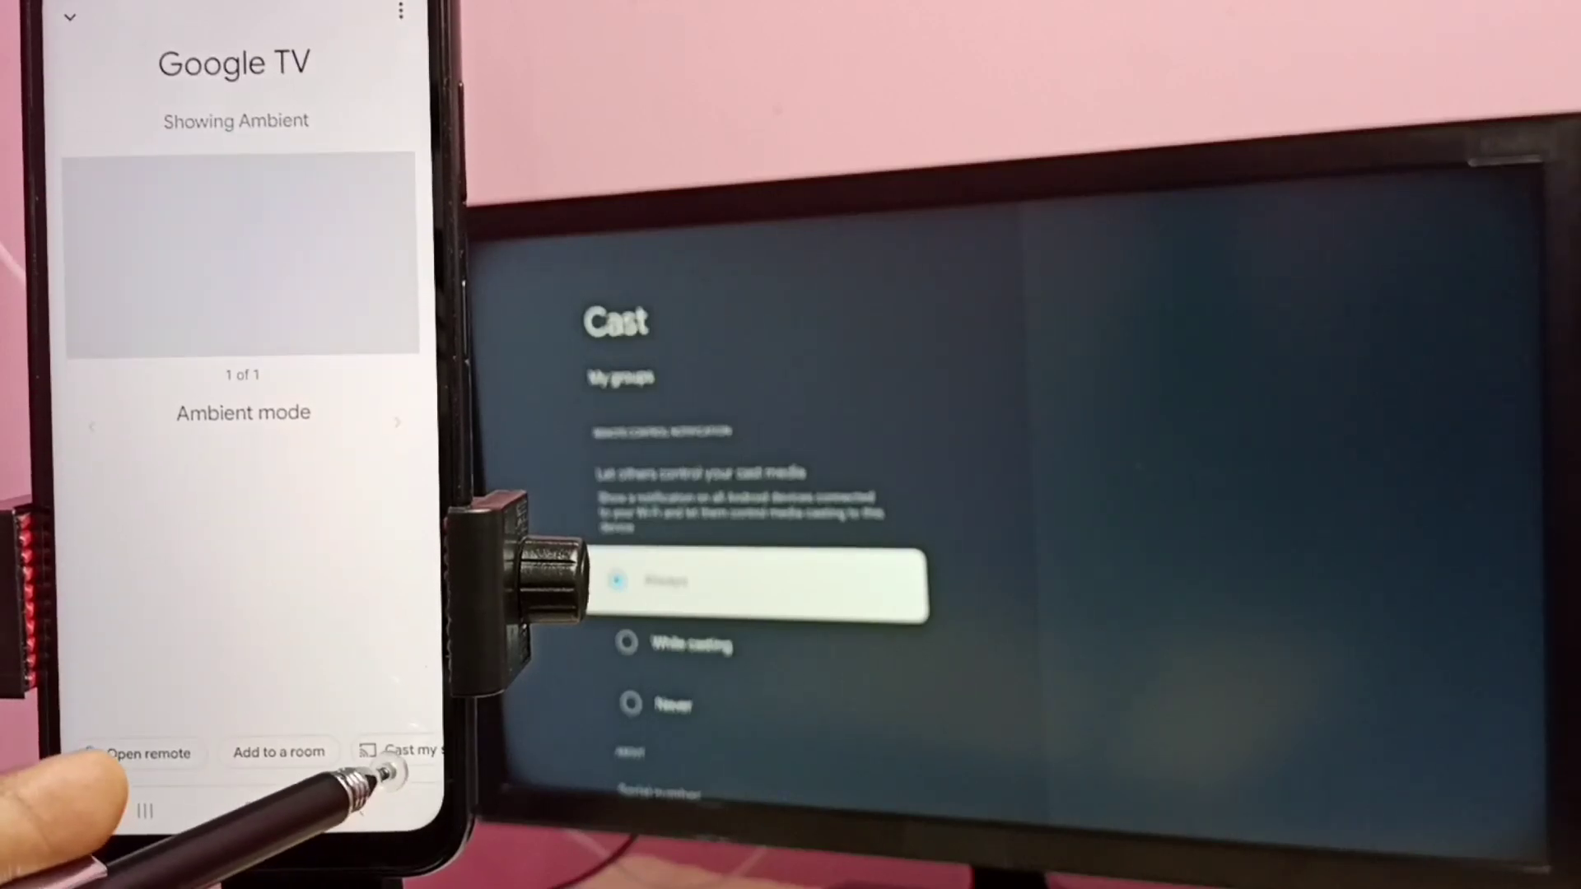
pyautogui.click(399, 750)
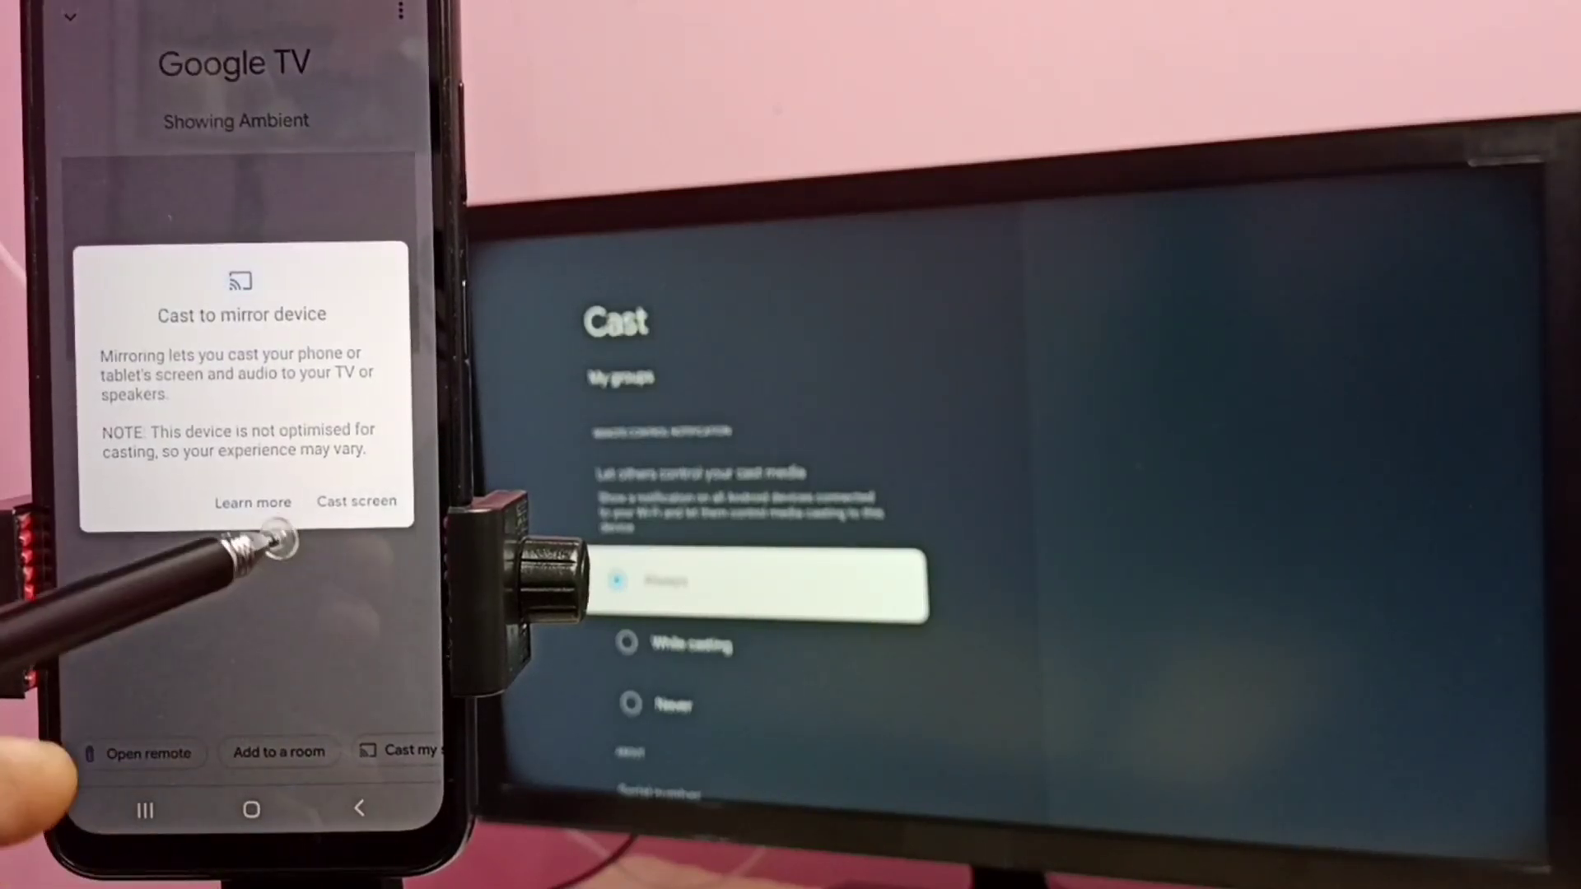
pyautogui.click(357, 501)
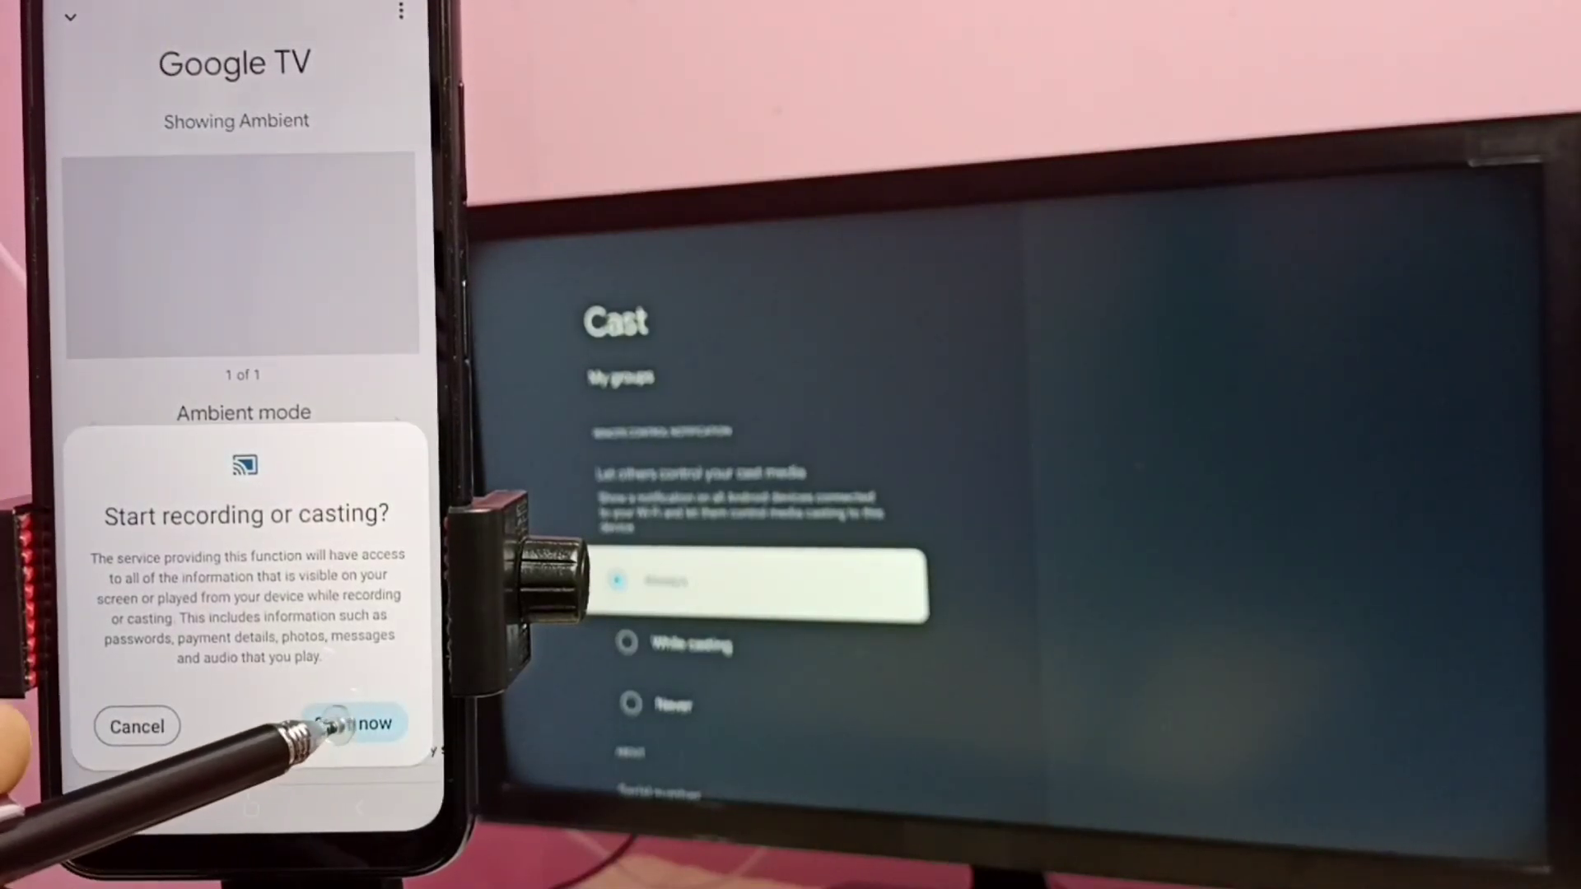
pyautogui.click(331, 727)
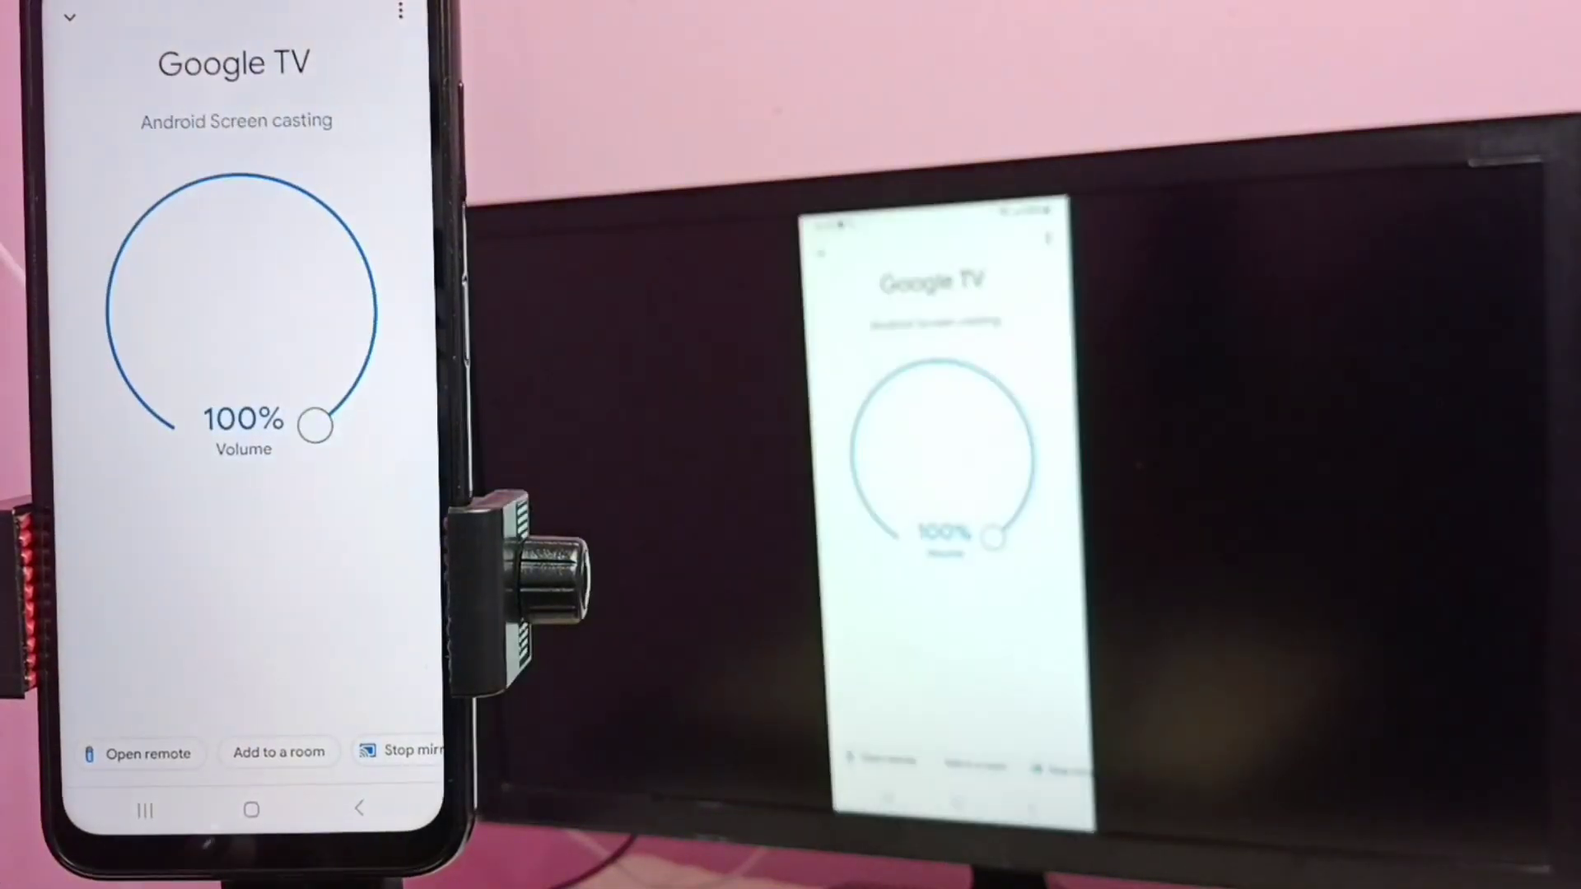
# Browse the phone's home pages and app list, checking the Casting screen notification.
pyautogui.click(248, 815)
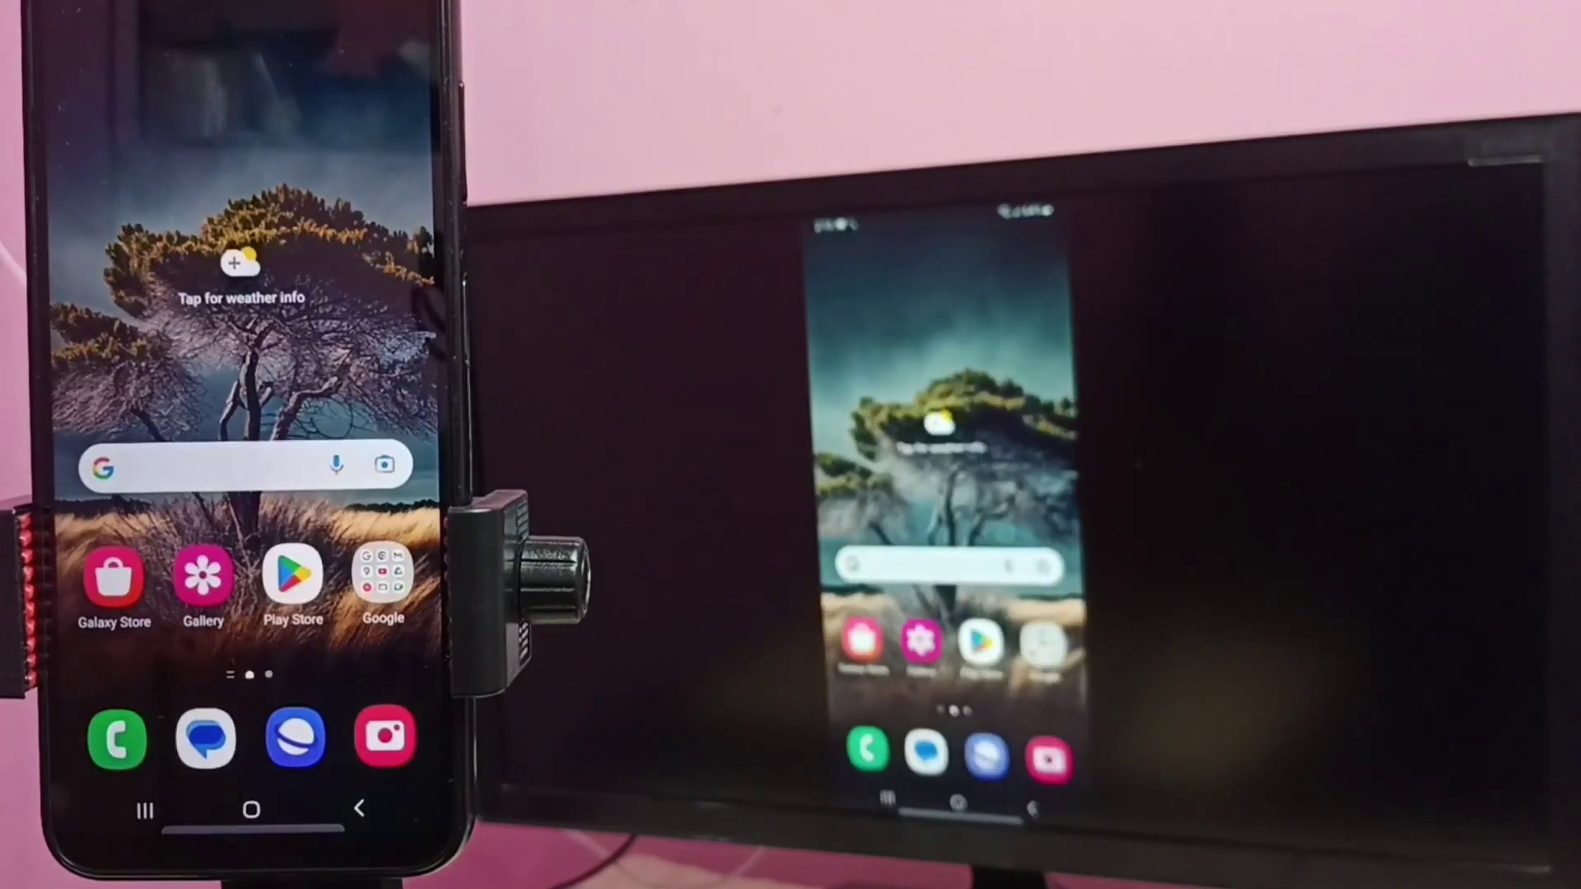
pyautogui.moveTo(352, 389); pyautogui.dragTo(99, 383)
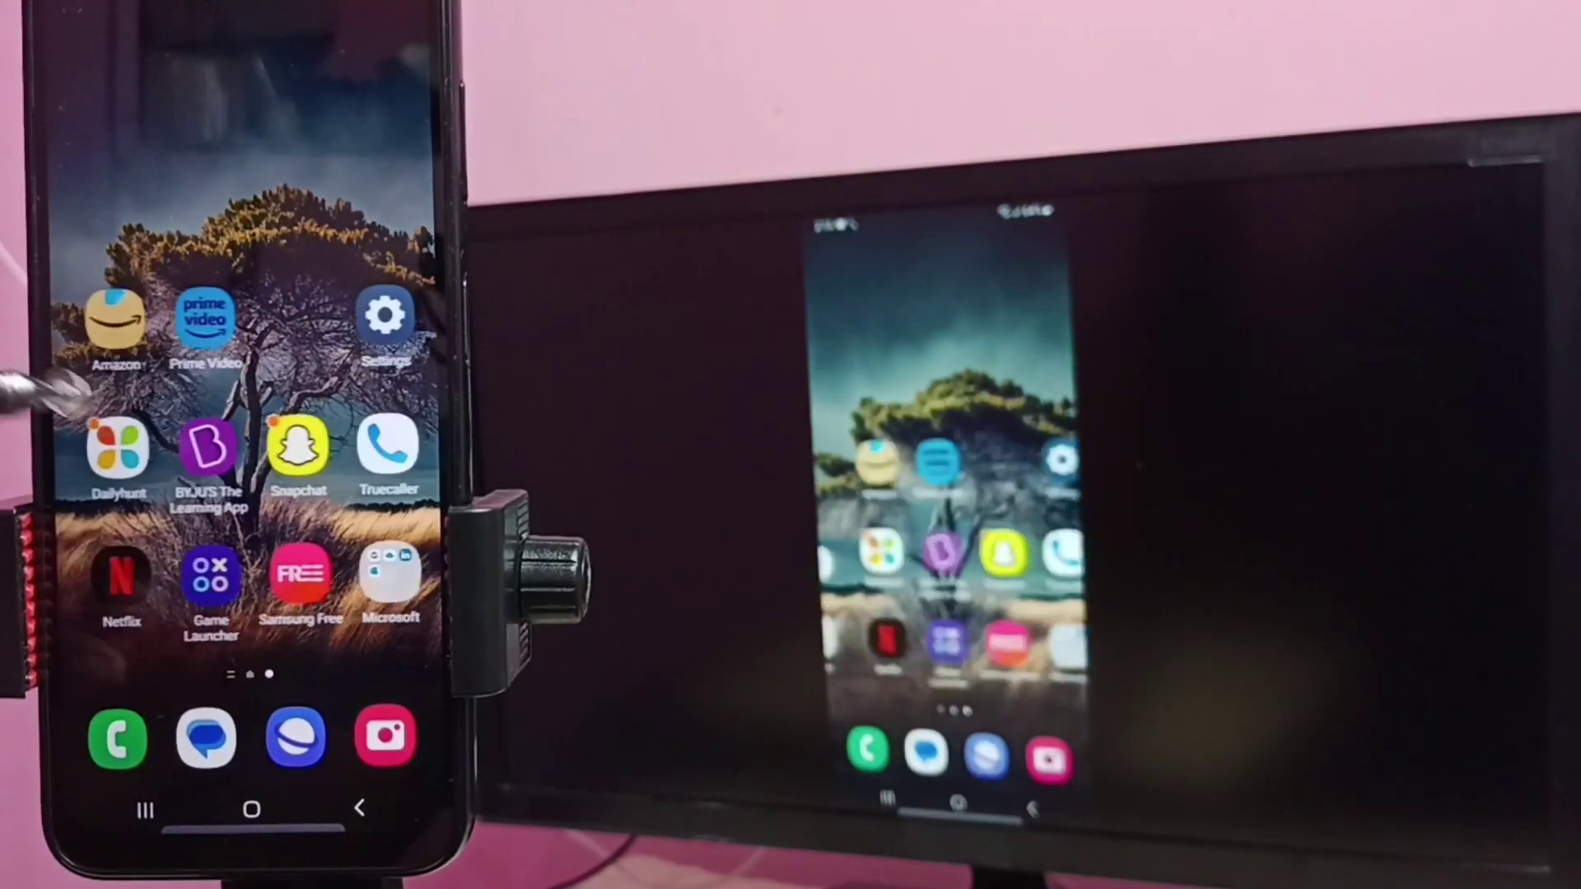
pyautogui.moveTo(248, 556); pyautogui.dragTo(143, 87)
pyautogui.moveTo(247, 186); pyautogui.dragTo(247, 557)
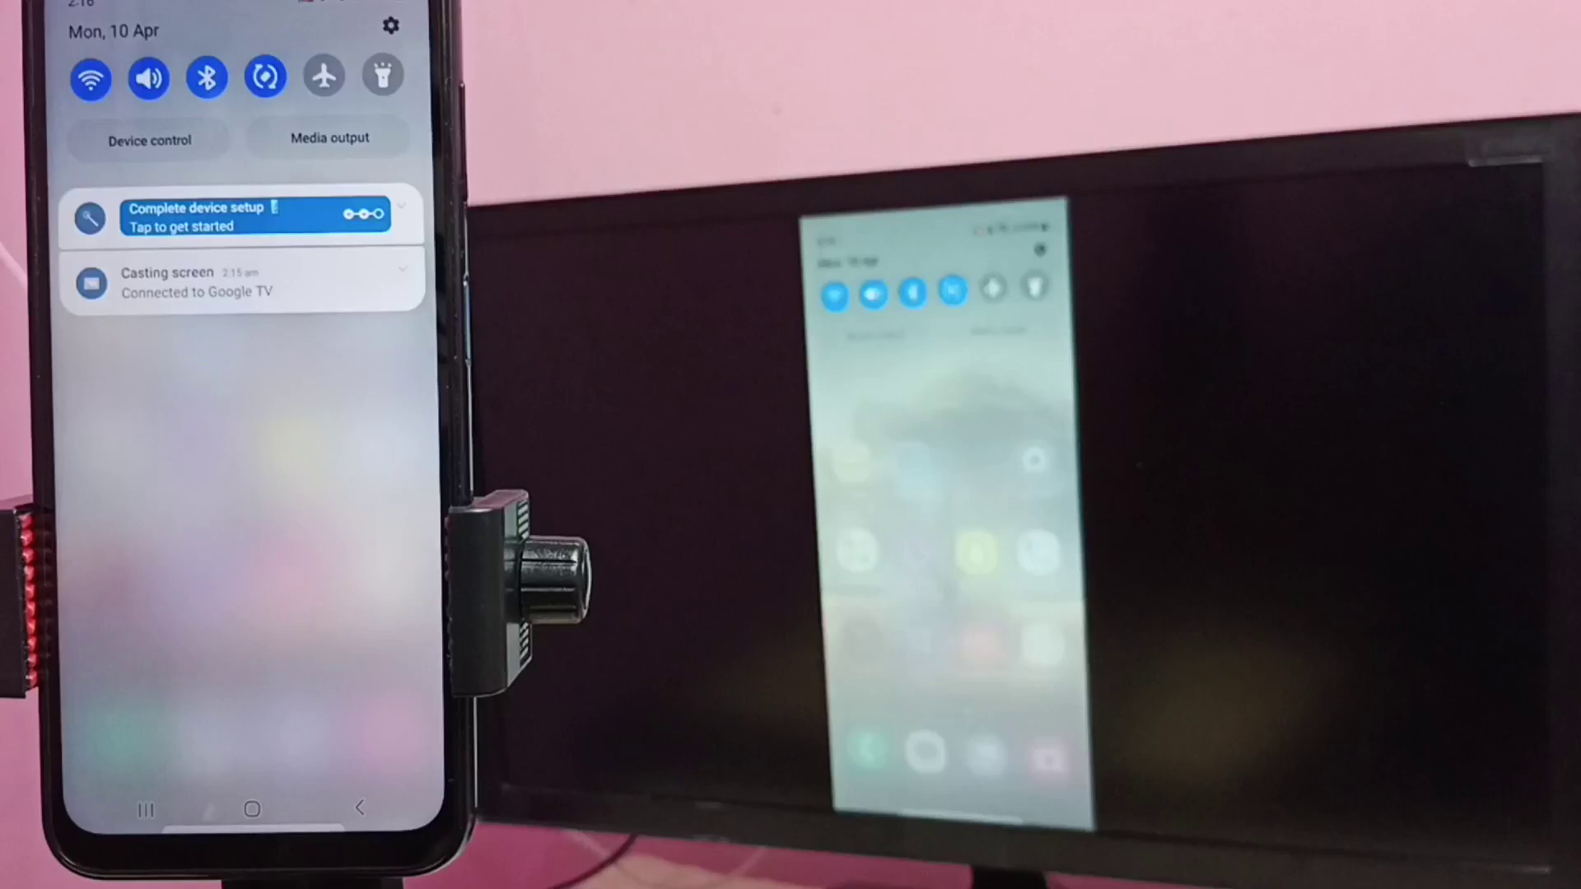
pyautogui.moveTo(235, 228); pyautogui.dragTo(235, 51)
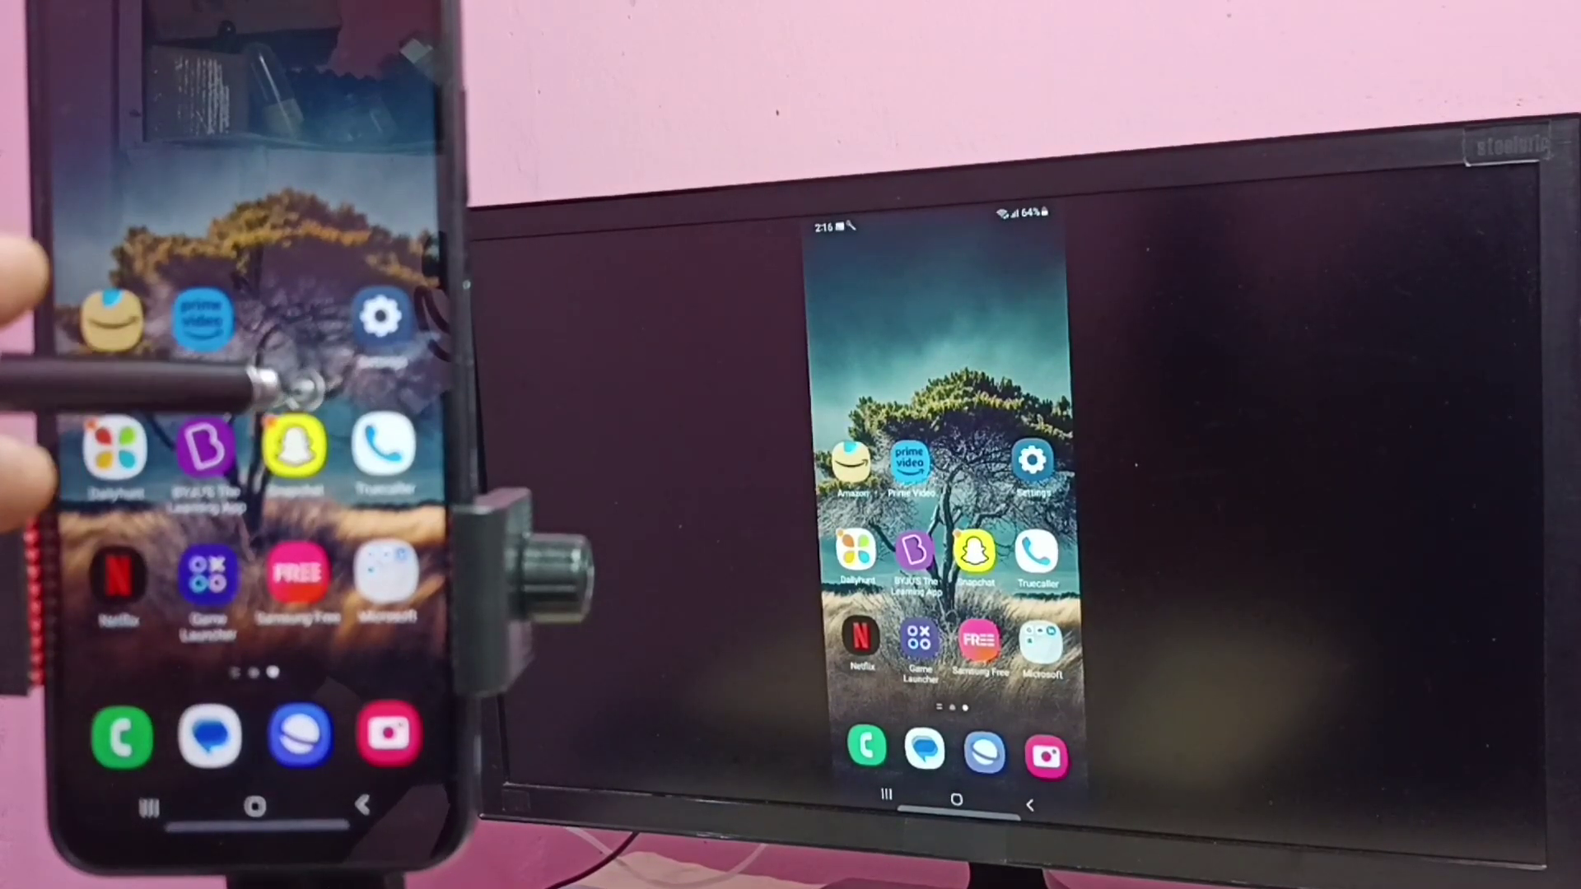
# Page back to the weather widget, then to the Settings and Home apps, and reopen the app list.
pyautogui.moveTo(124, 519)
pyautogui.mouseDown()
pyautogui.moveTo(420, 532)
pyautogui.moveTo(125, 543)
pyautogui.mouseUp()
pyautogui.moveTo(372, 544); pyautogui.dragTo(124, 544)
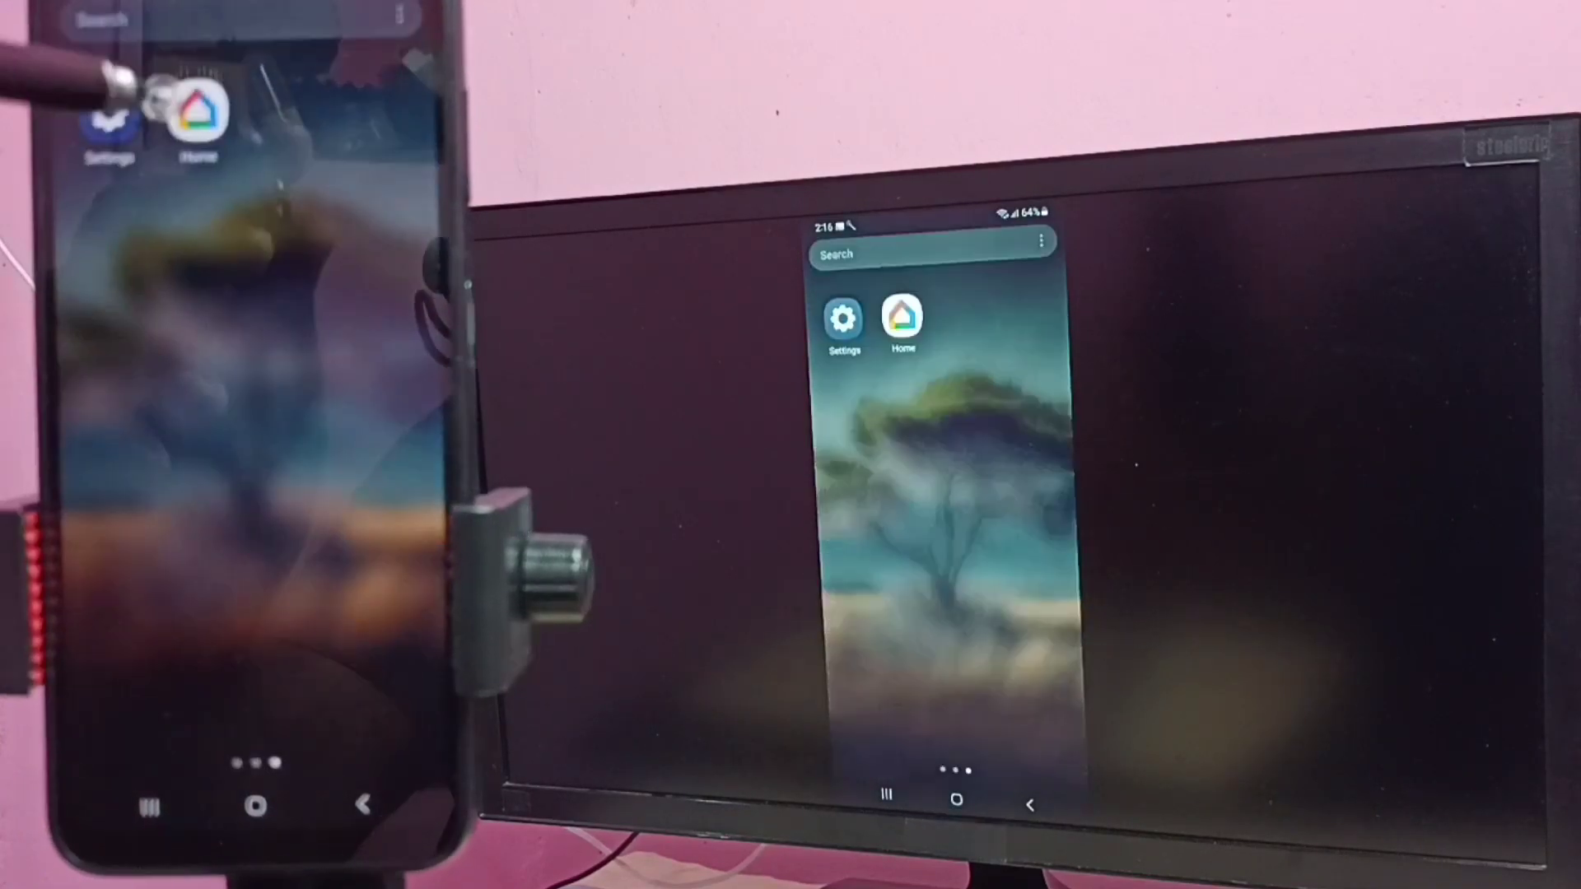
pyautogui.moveTo(247, 420); pyautogui.dragTo(248, 692)
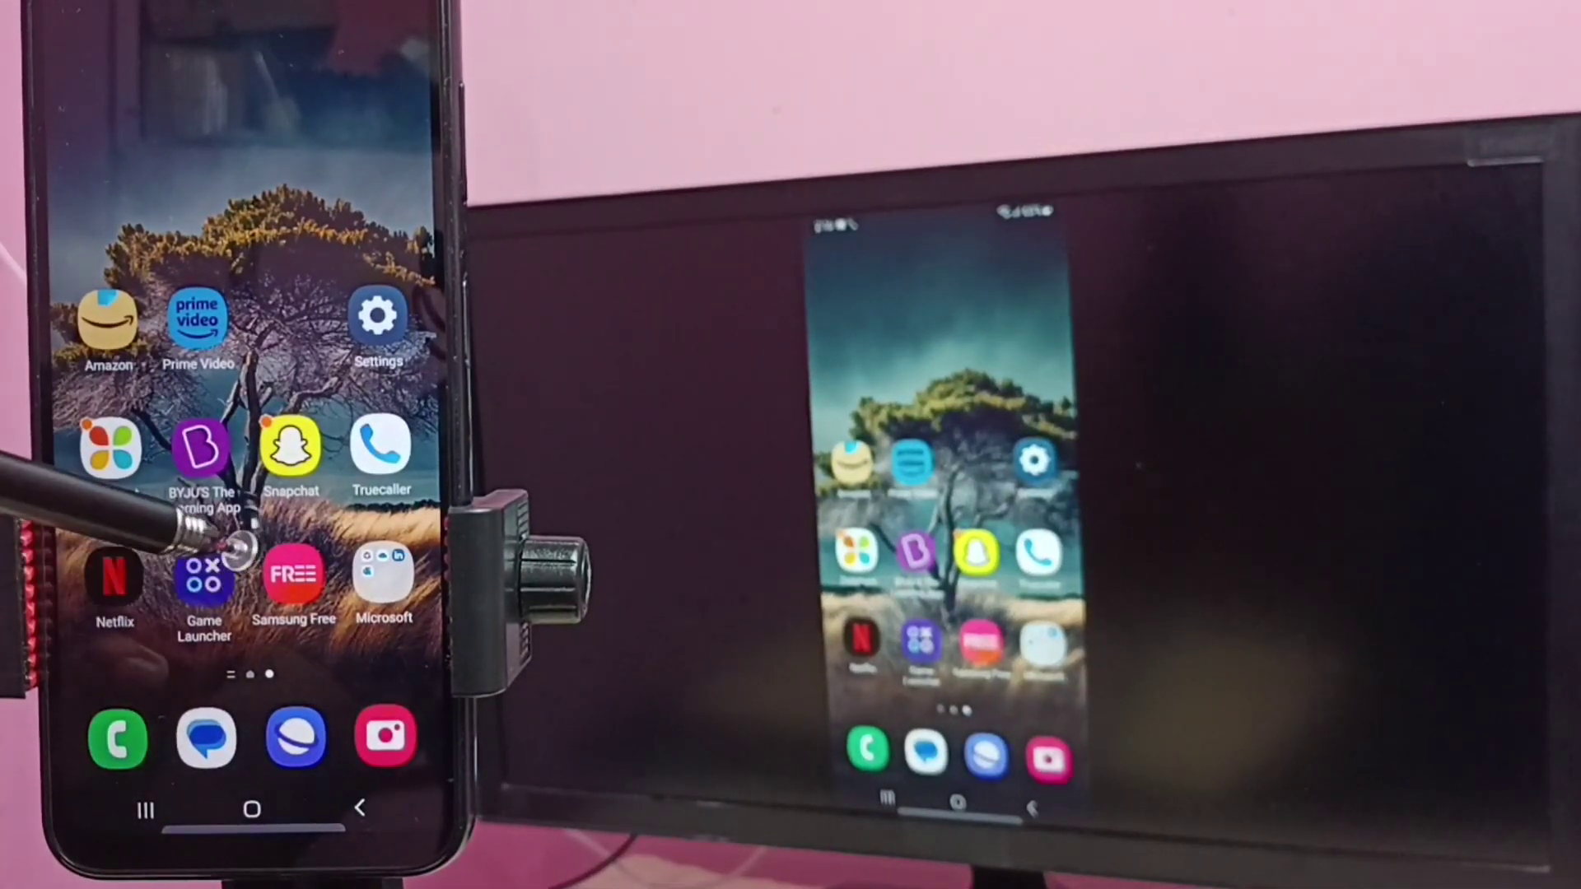
pyautogui.moveTo(135, 556); pyautogui.dragTo(179, 273)
# Stop mirroring from Google Home's Google TV page and return the phone to its home screen.
pyautogui.click(192, 109)
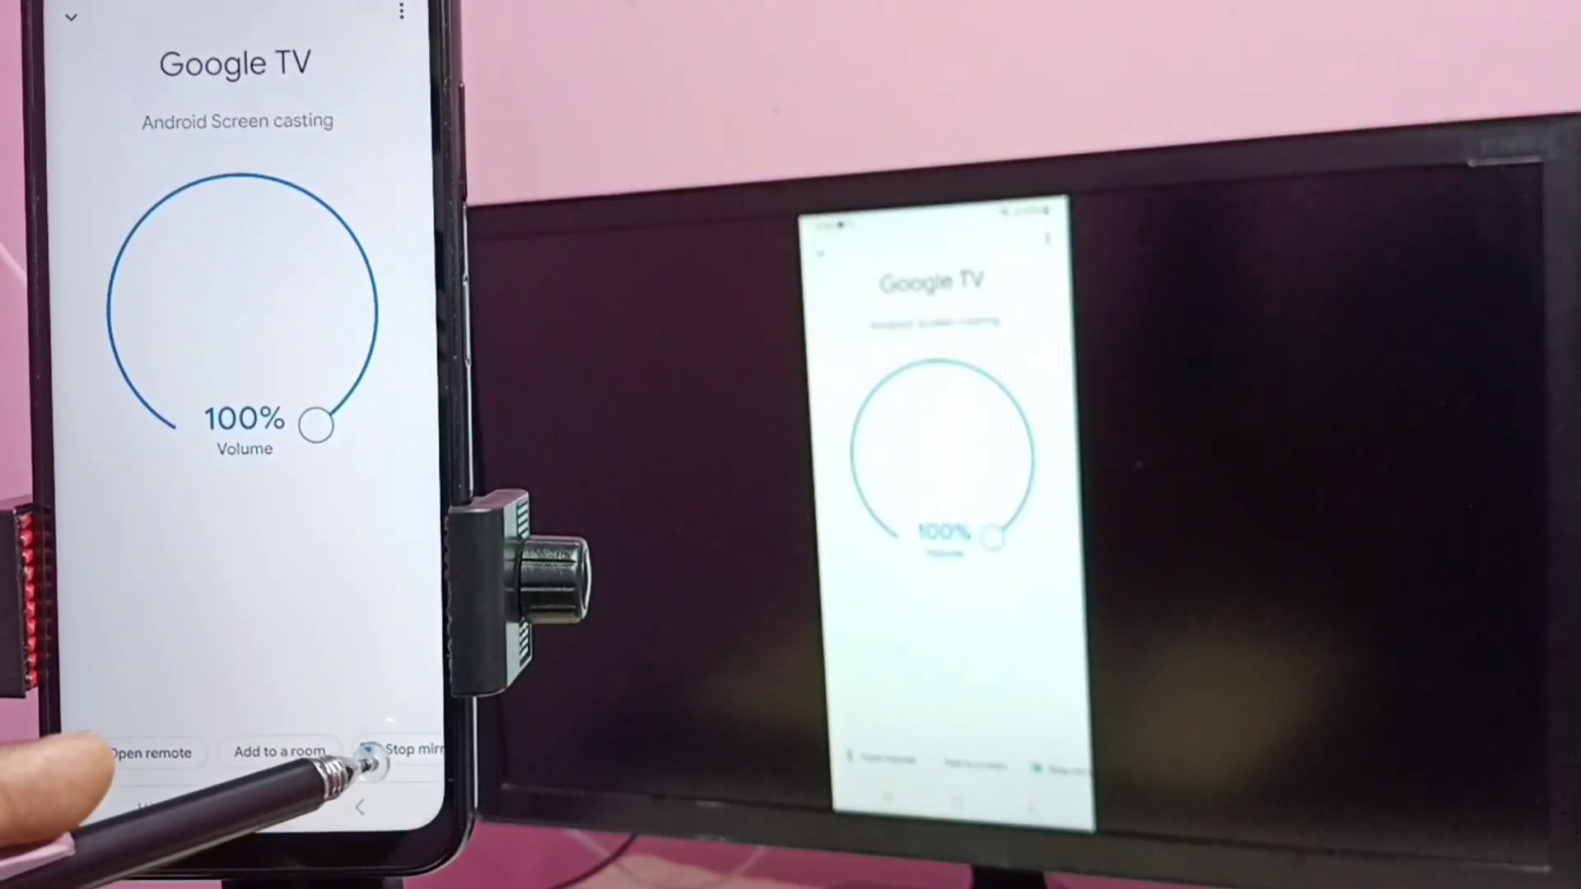
pyautogui.click(398, 749)
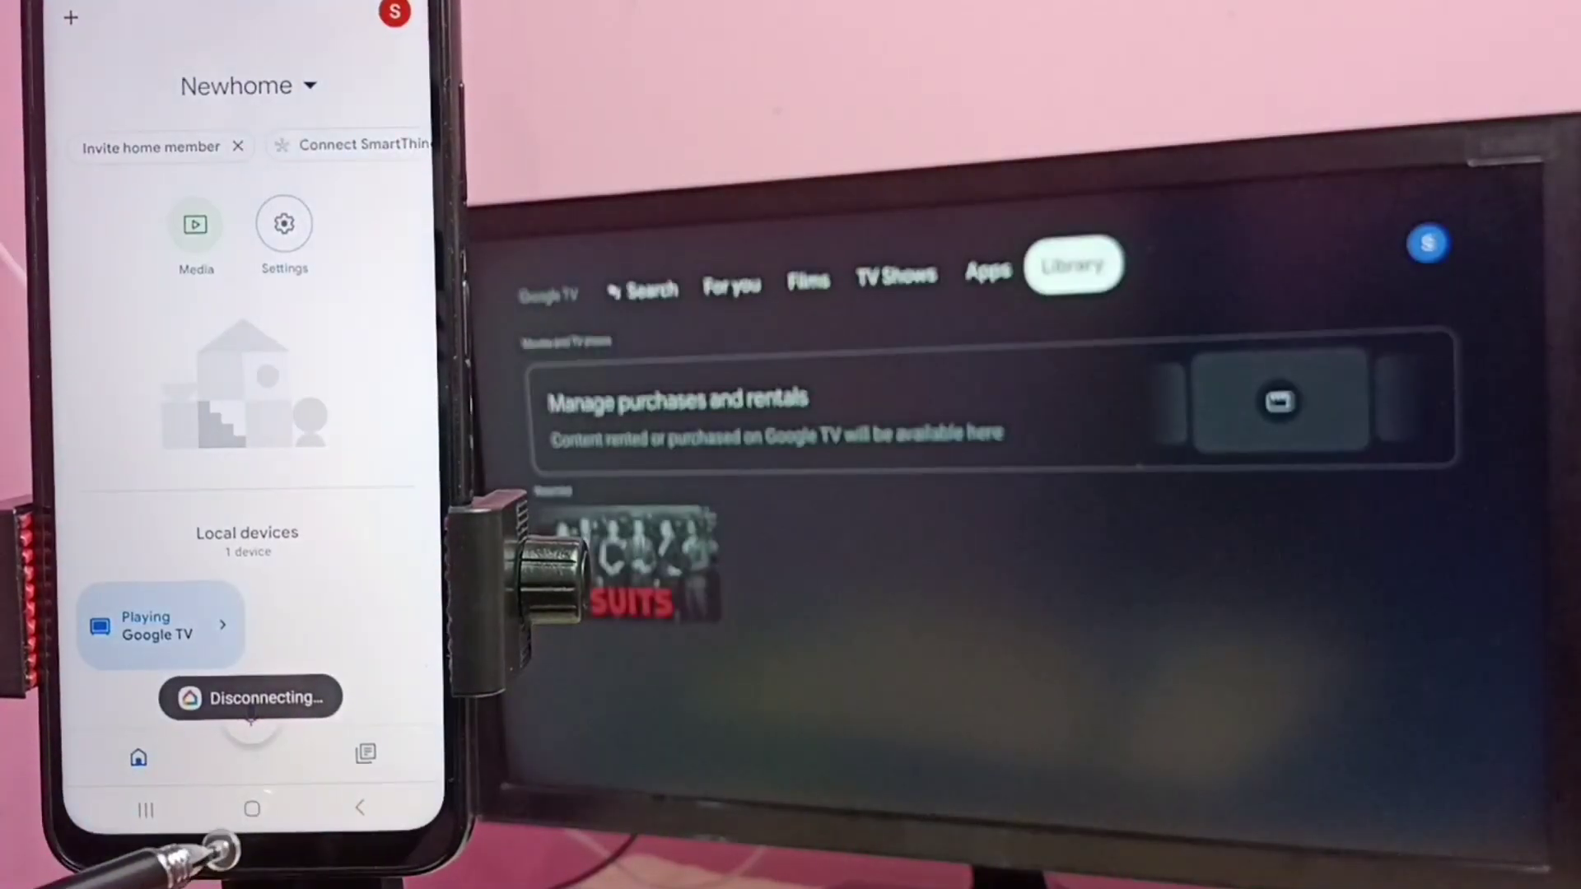
pyautogui.click(248, 818)
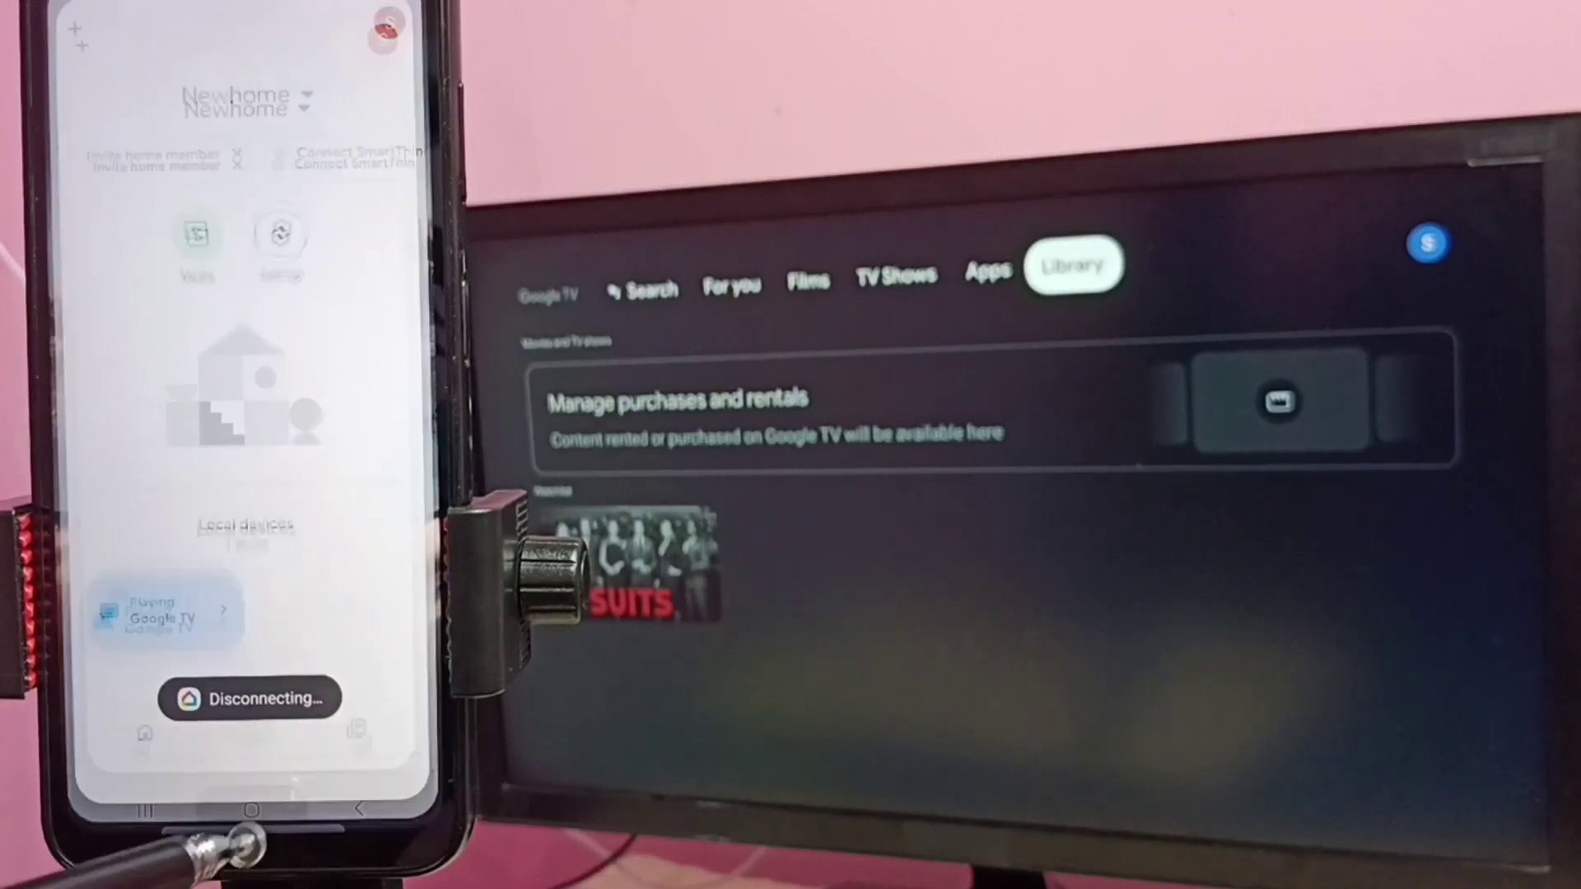